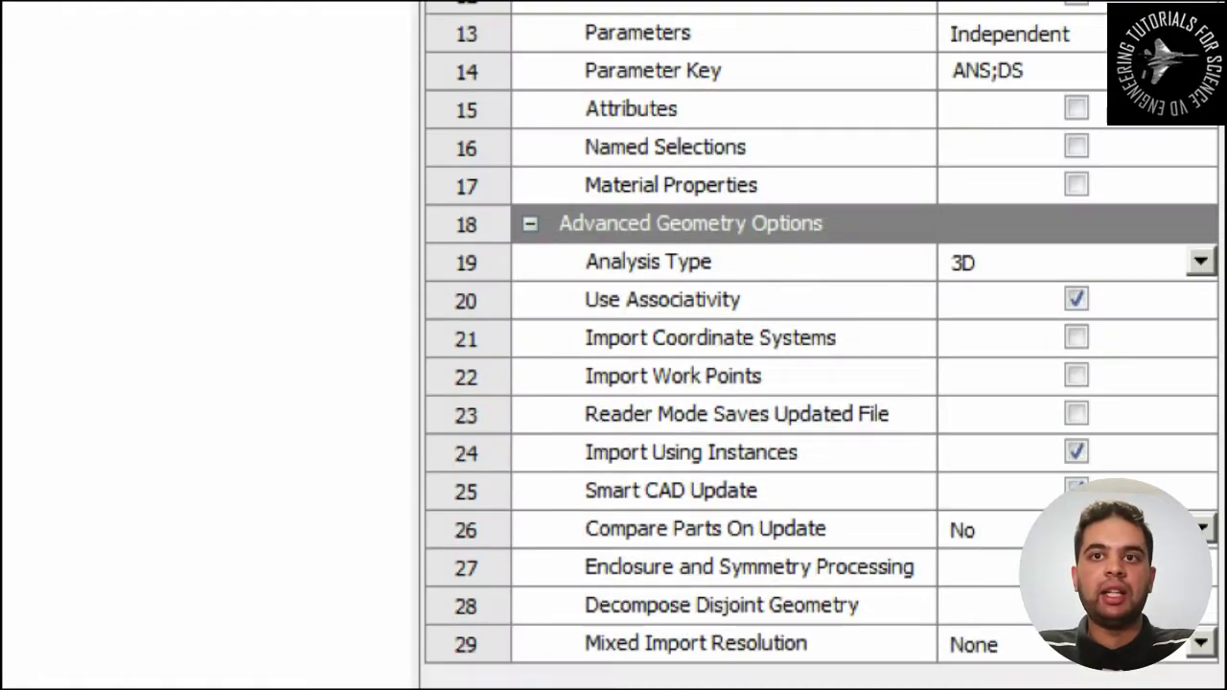
- Set the geometry's analysis type to 2D and import the geometry file into the Fluid Flow (Fluent) system
click(1200, 262)
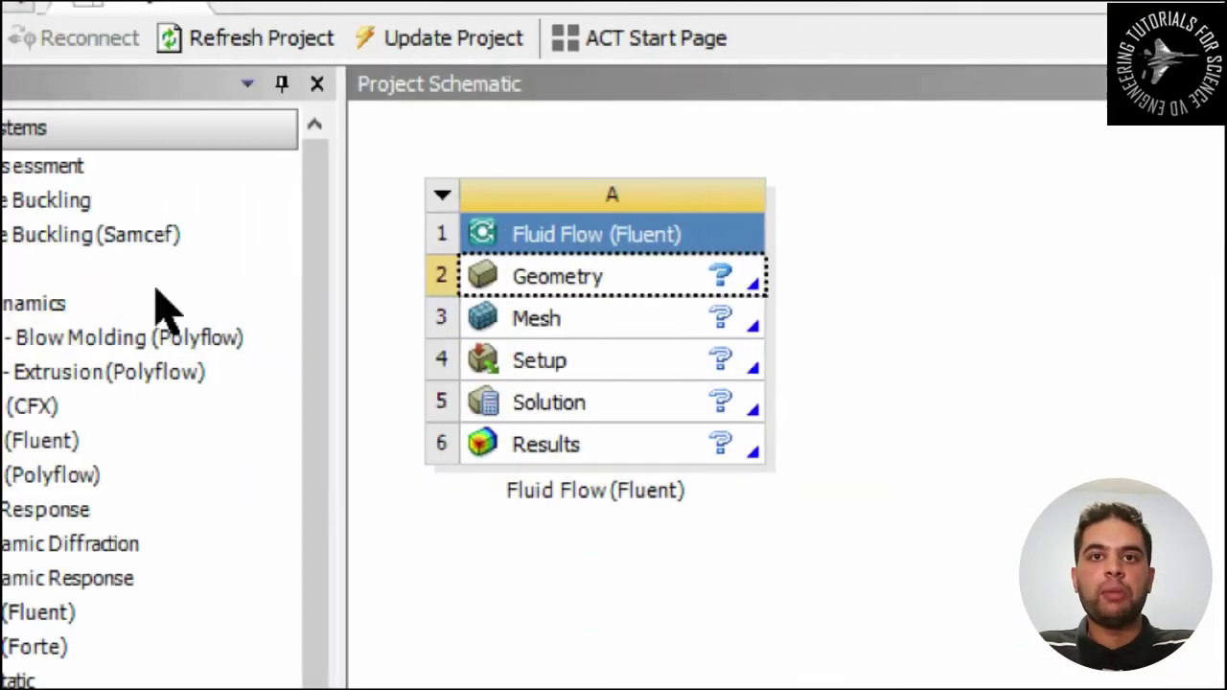
click(589, 280)
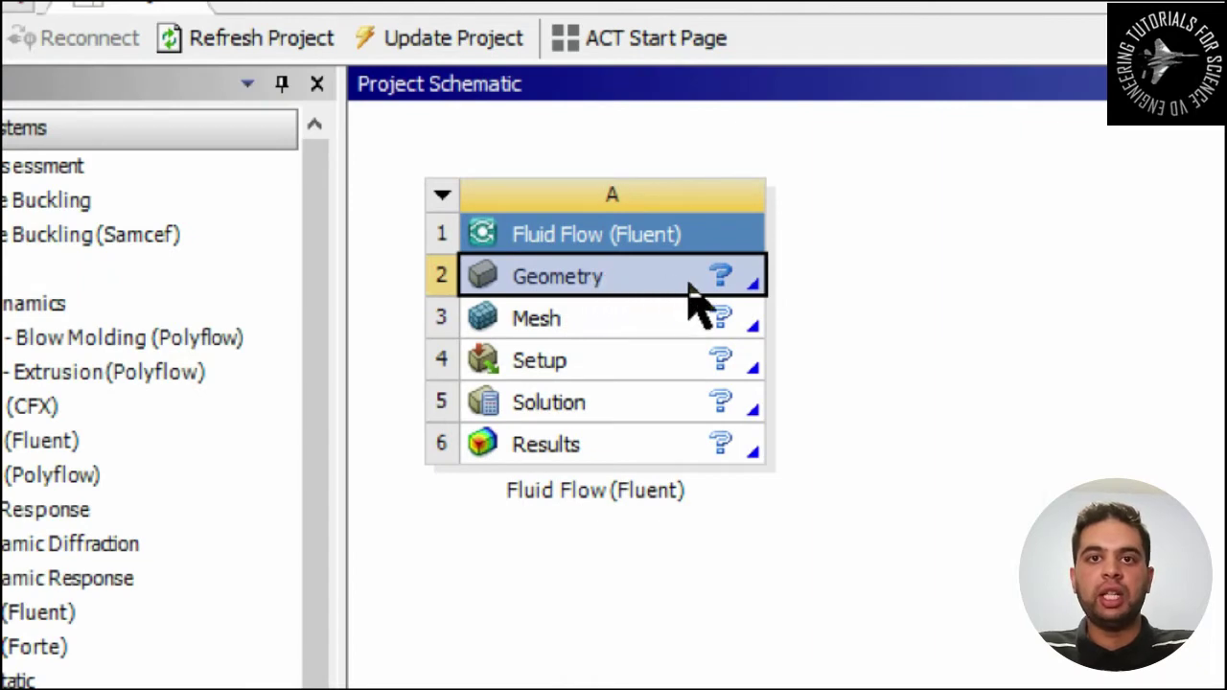
right_click(595, 280)
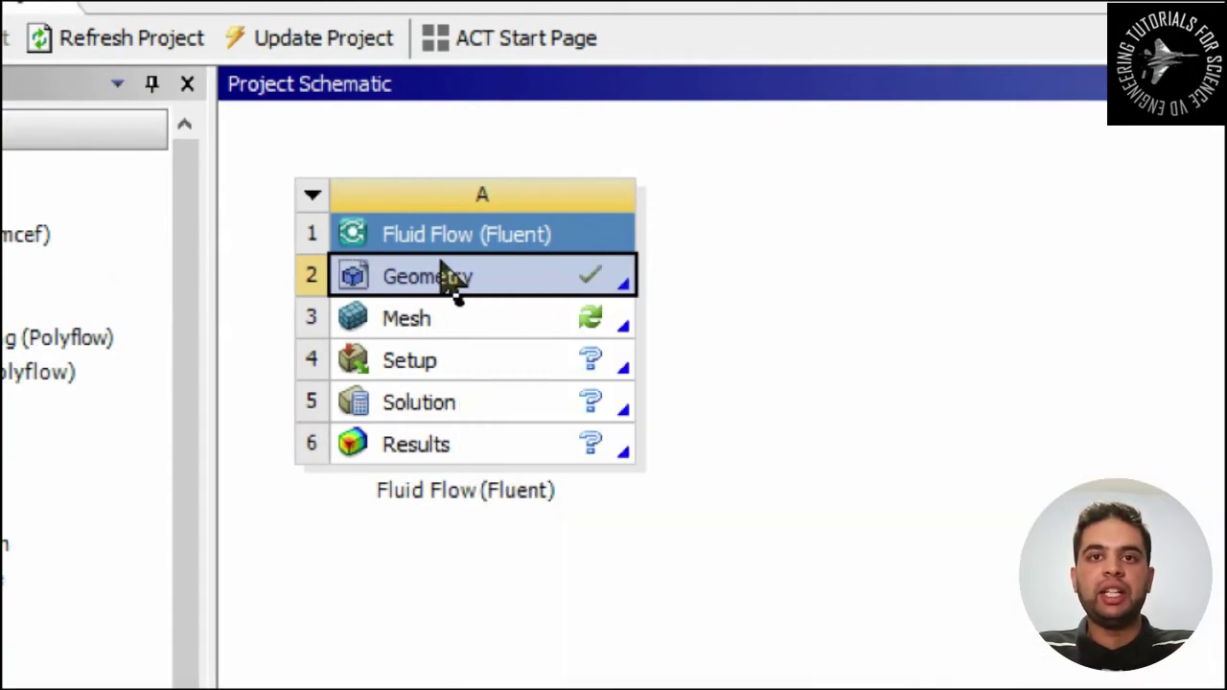
- Open the imported geometry for editing in DesignModeler and generate it
right_click(442, 266)
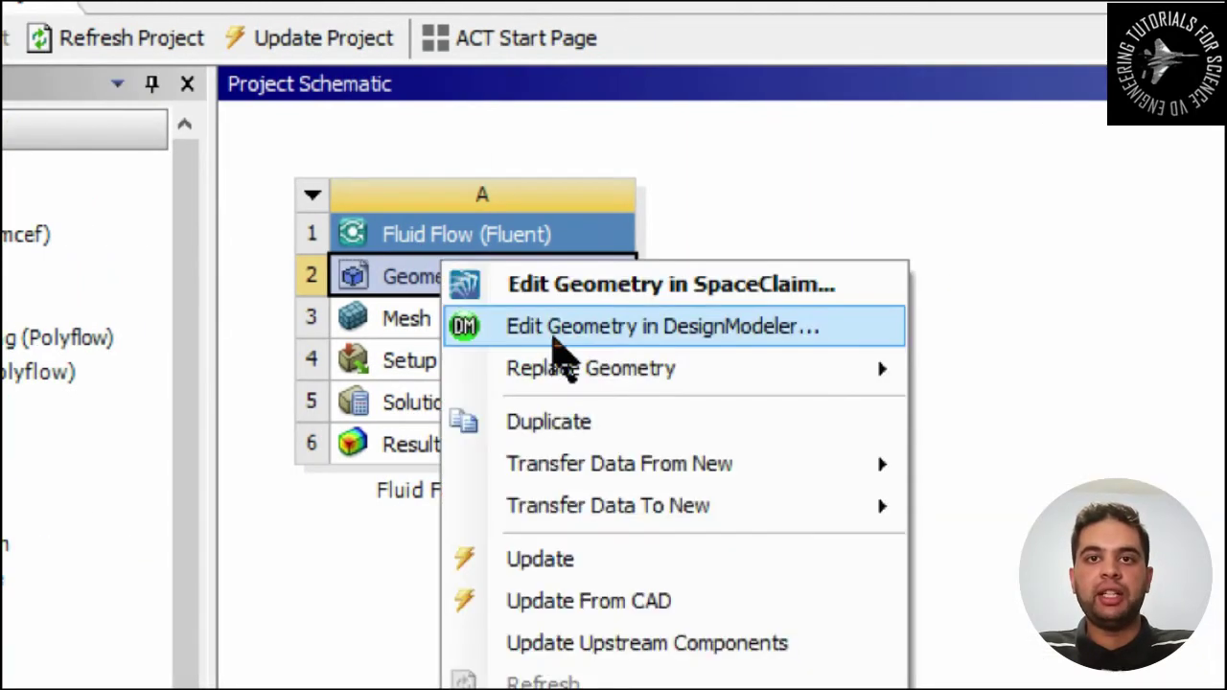
click(556, 324)
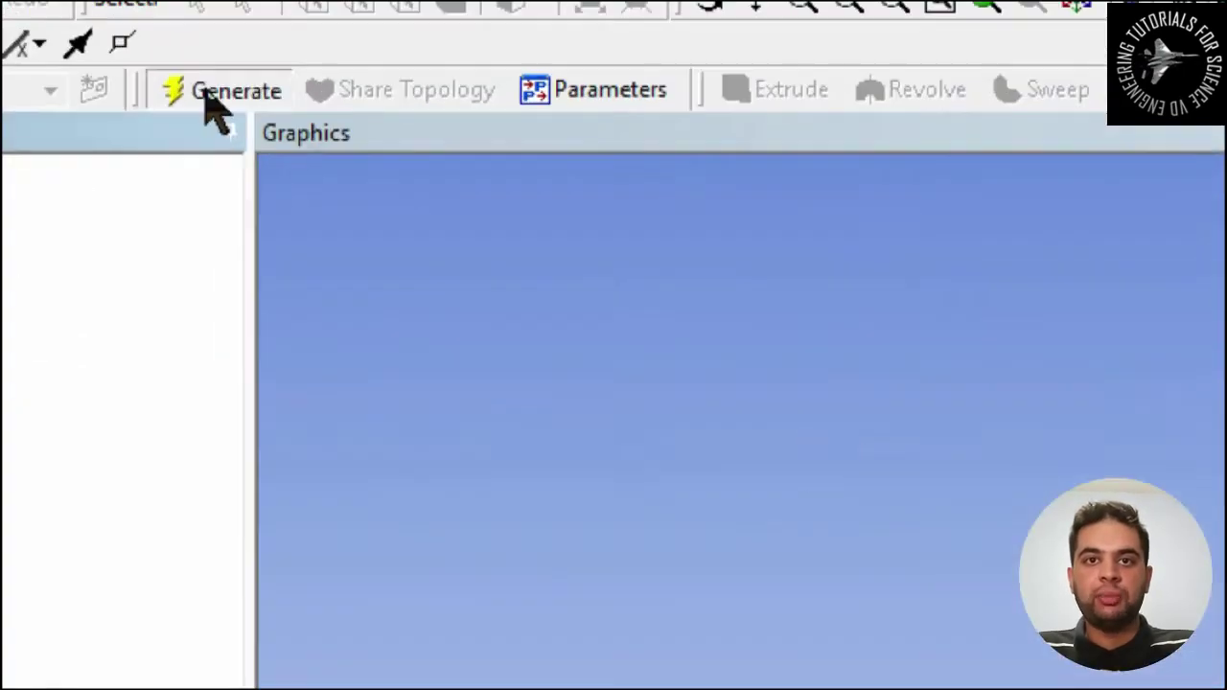
click(204, 73)
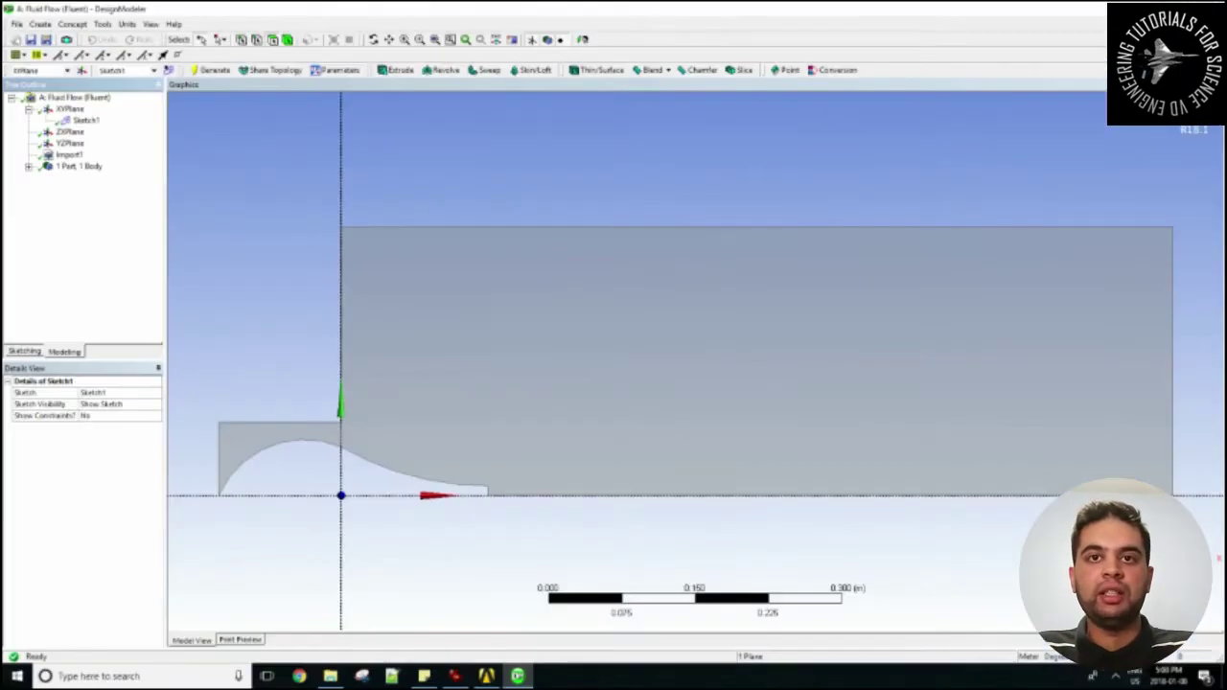
- Sketch three splitting lines: a short vertical at the throat, a long horizontal from the inlet's upper edge, and a vertical up from the plug tip
click(341, 422)
click(340, 467)
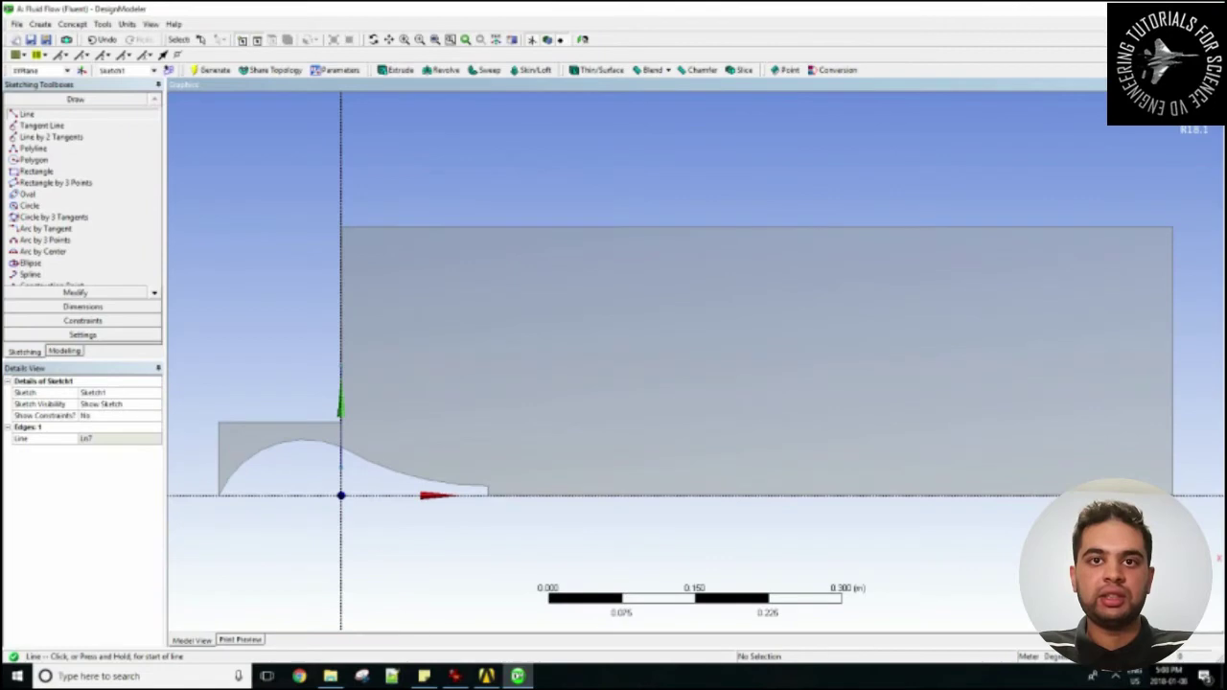
click(318, 424)
click(1183, 424)
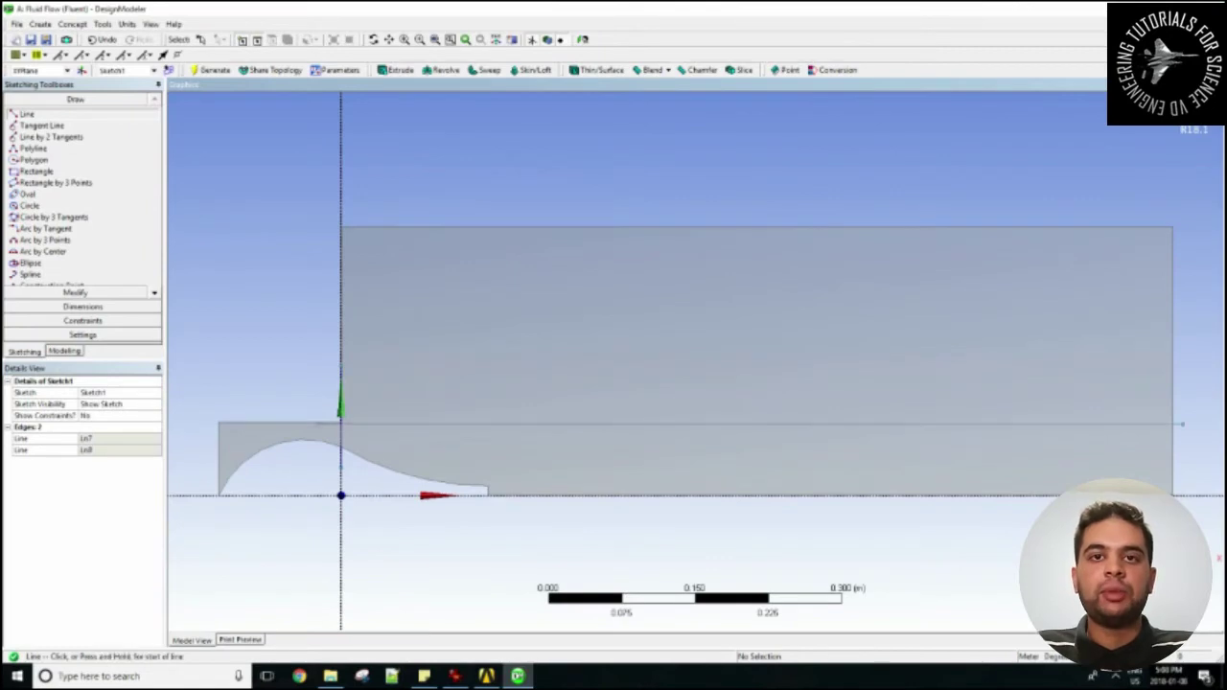
click(487, 489)
click(487, 197)
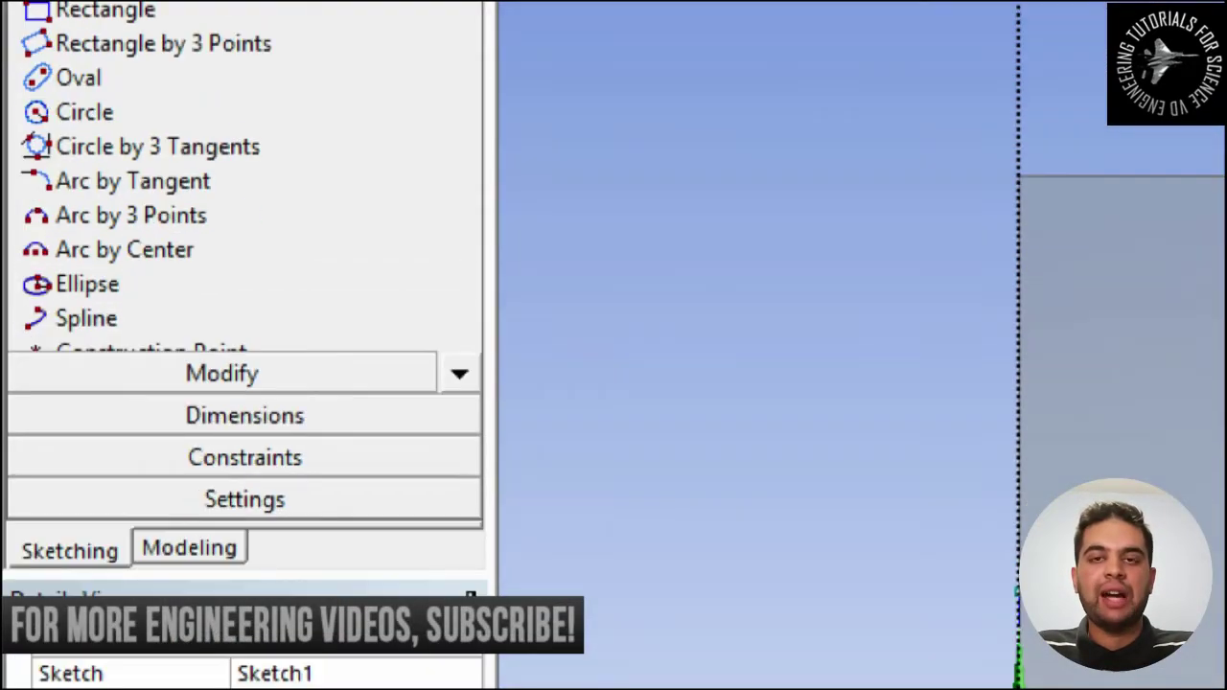
- Dimension the plug-tip vertical line horizontally from the Y axis and set the distance to 0.15 m
click(83, 306)
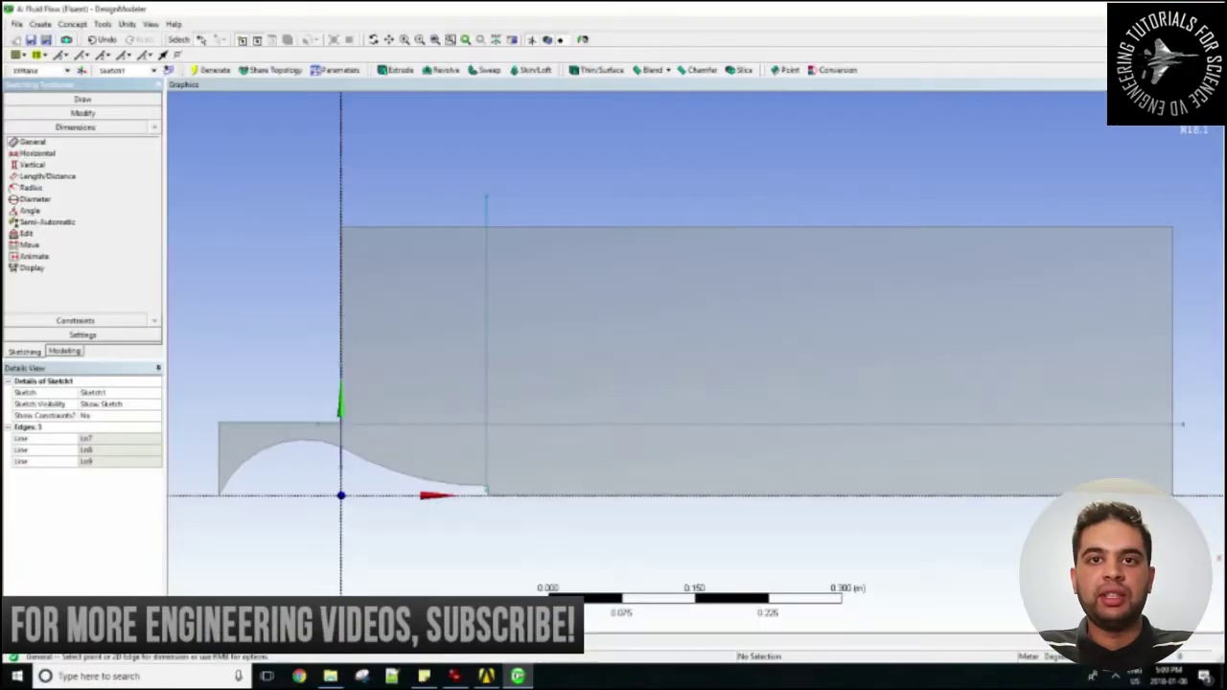
click(37, 153)
click(341, 364)
click(487, 364)
click(437, 456)
click(118, 438)
text(0.15)
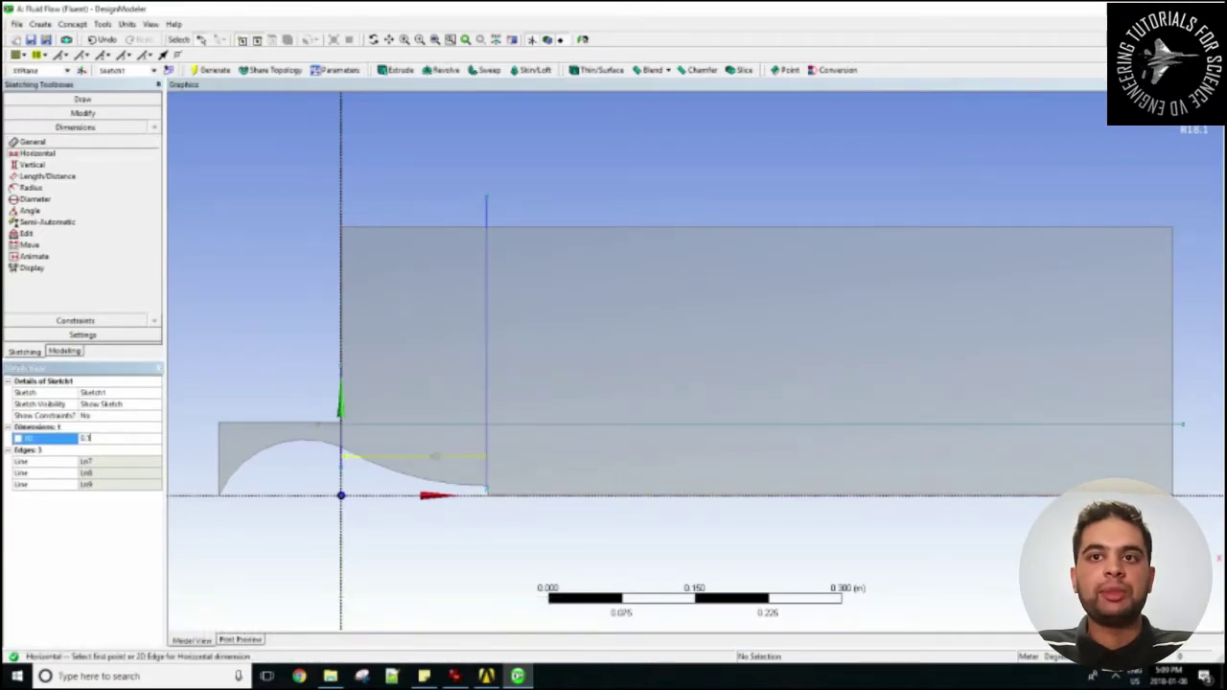
key(Return)
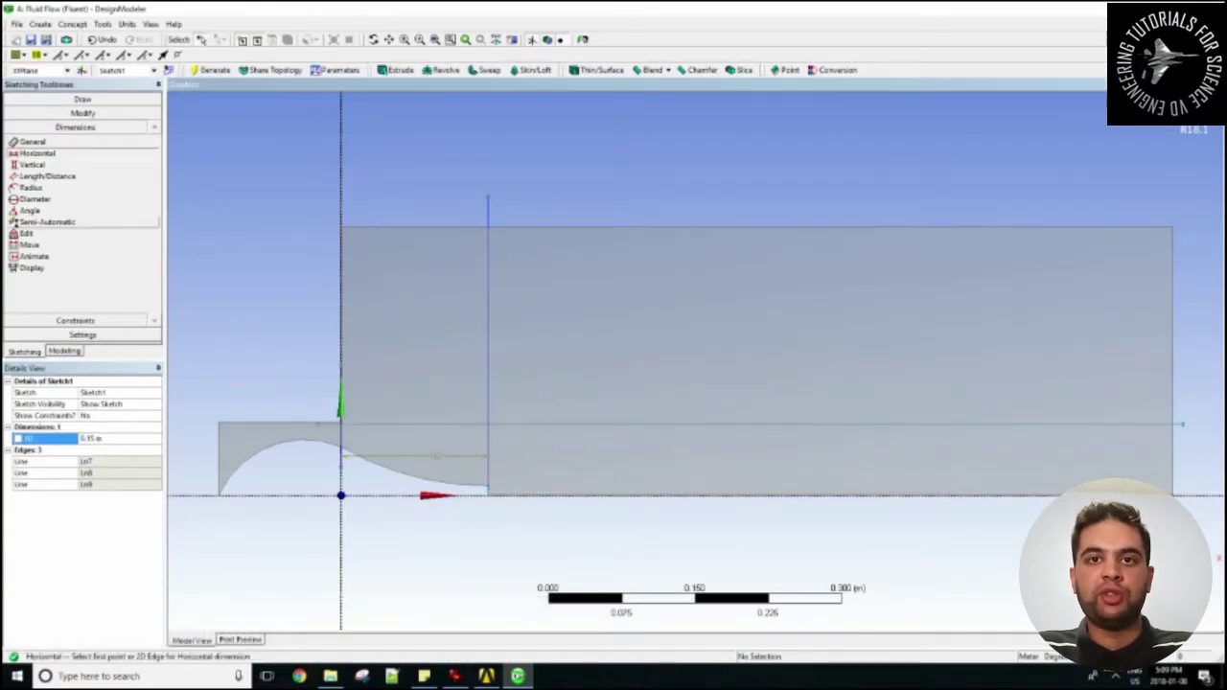
- Add a vertical dimension between the long horizontal splitting line and the X axis
click(32, 165)
click(383, 424)
click(316, 495)
click(288, 467)
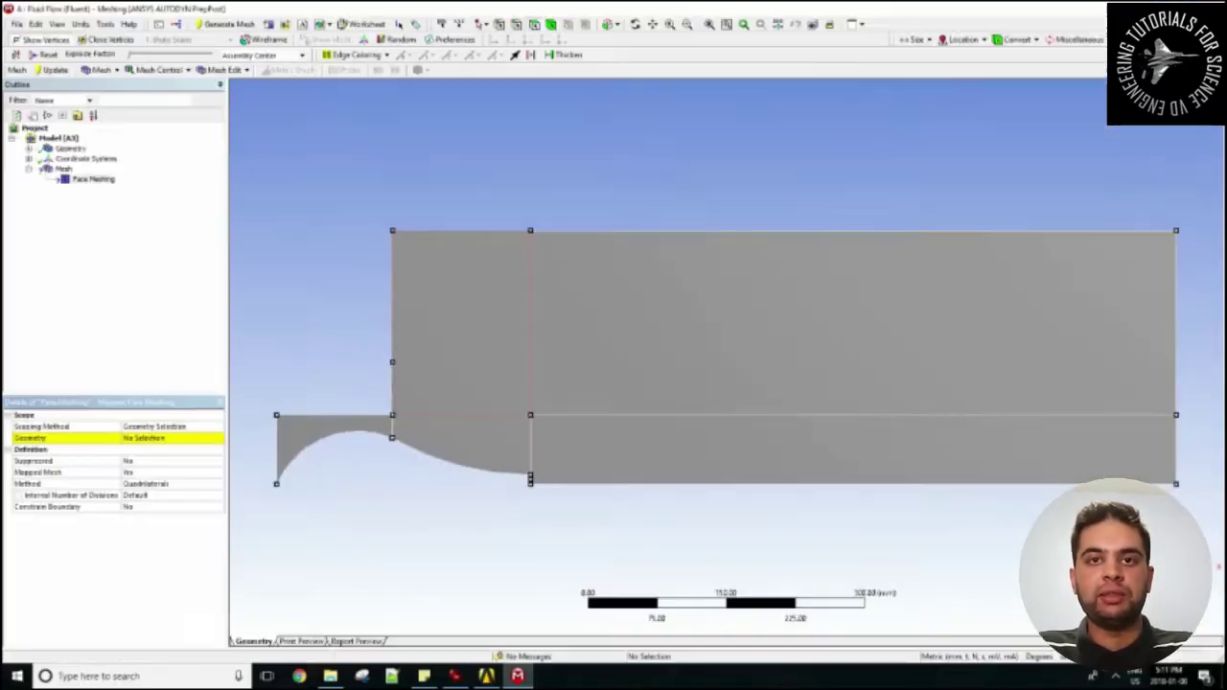
- Add mapped face meshing to the two upper domain faces and to the lower face downstream of the plug tip
click(93, 179)
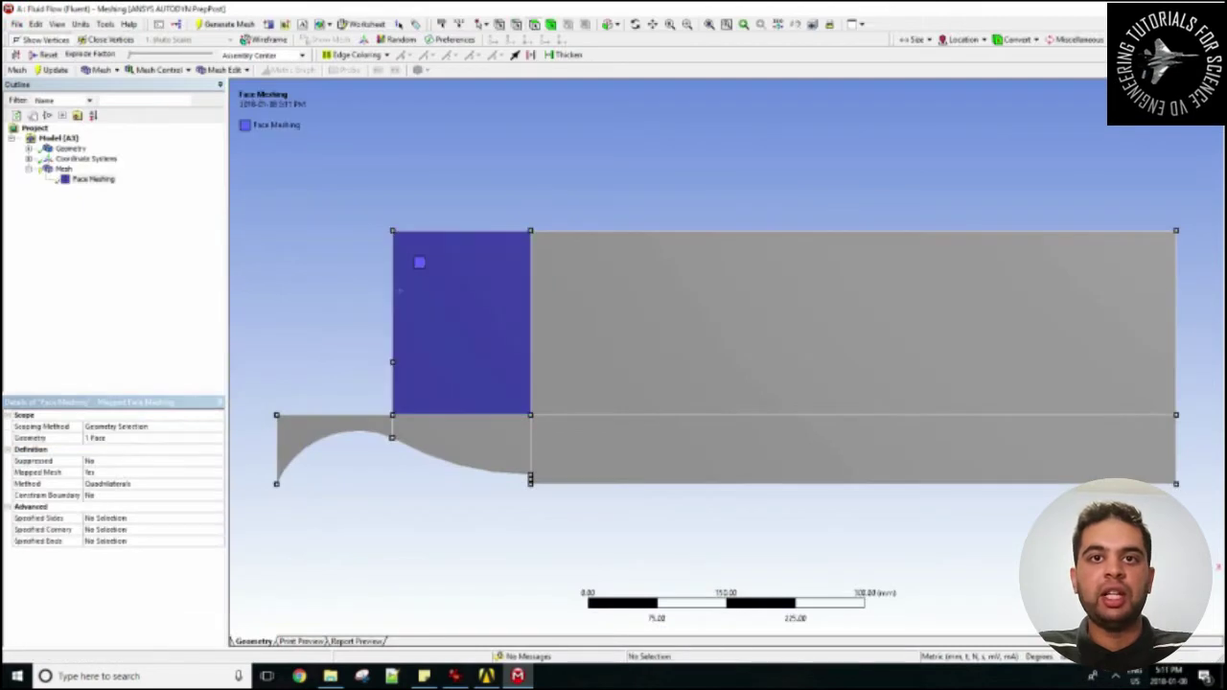
right_click(123, 81)
click(173, 160)
click(159, 70)
click(161, 159)
click(602, 450)
click(117, 438)
- Add mapped face meshing to the face above the plug's tapering section and to the inlet face
click(159, 70)
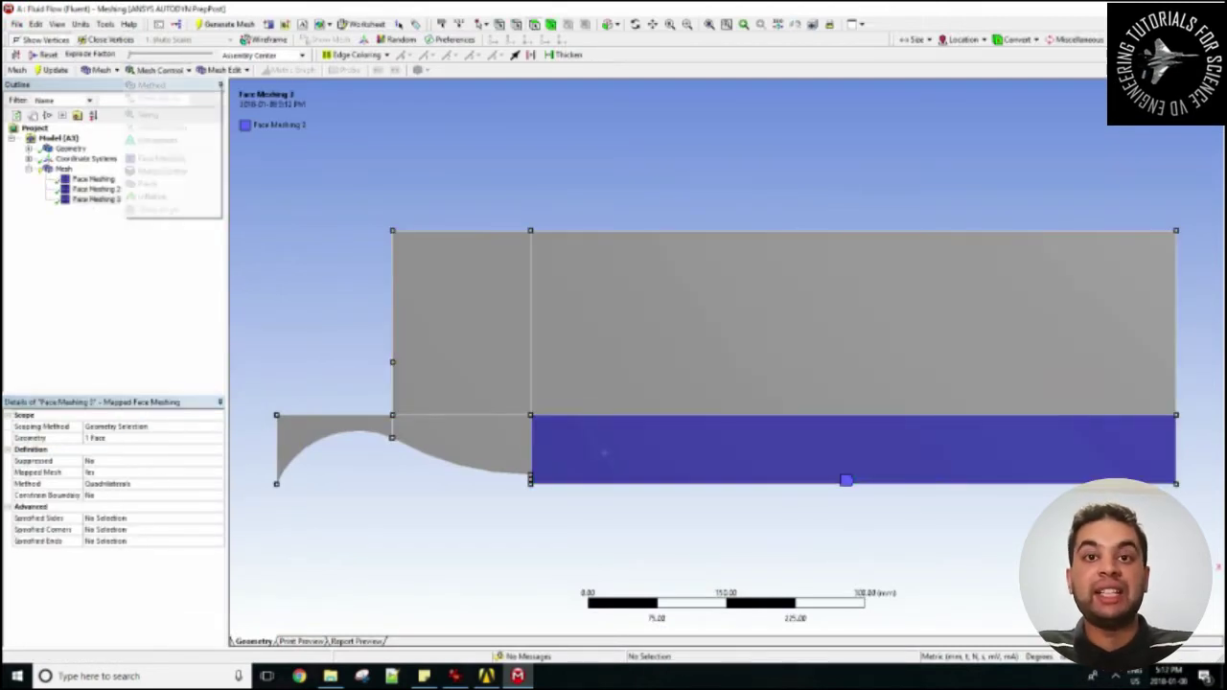
click(161, 158)
click(464, 436)
click(118, 438)
click(161, 158)
click(326, 425)
click(117, 438)
- Insert an edge sizing under Mesh and scope it to the inlet's vertical edge
right_click(61, 168)
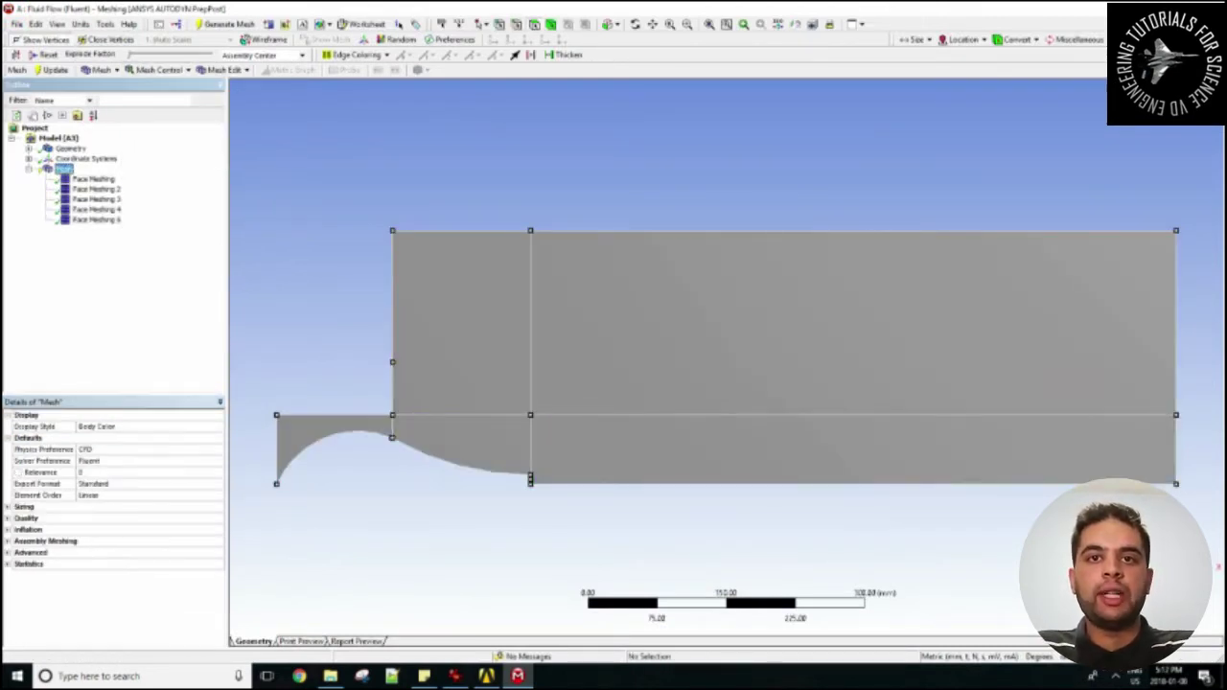
click(98, 199)
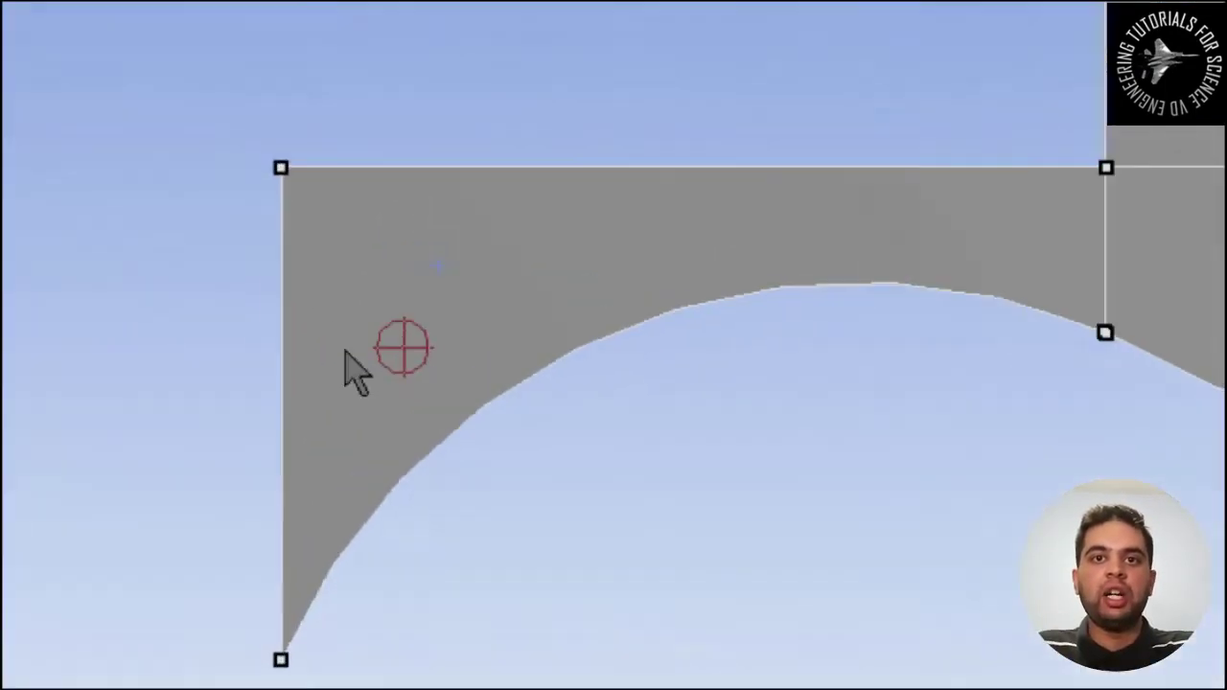
click(323, 346)
click(325, 506)
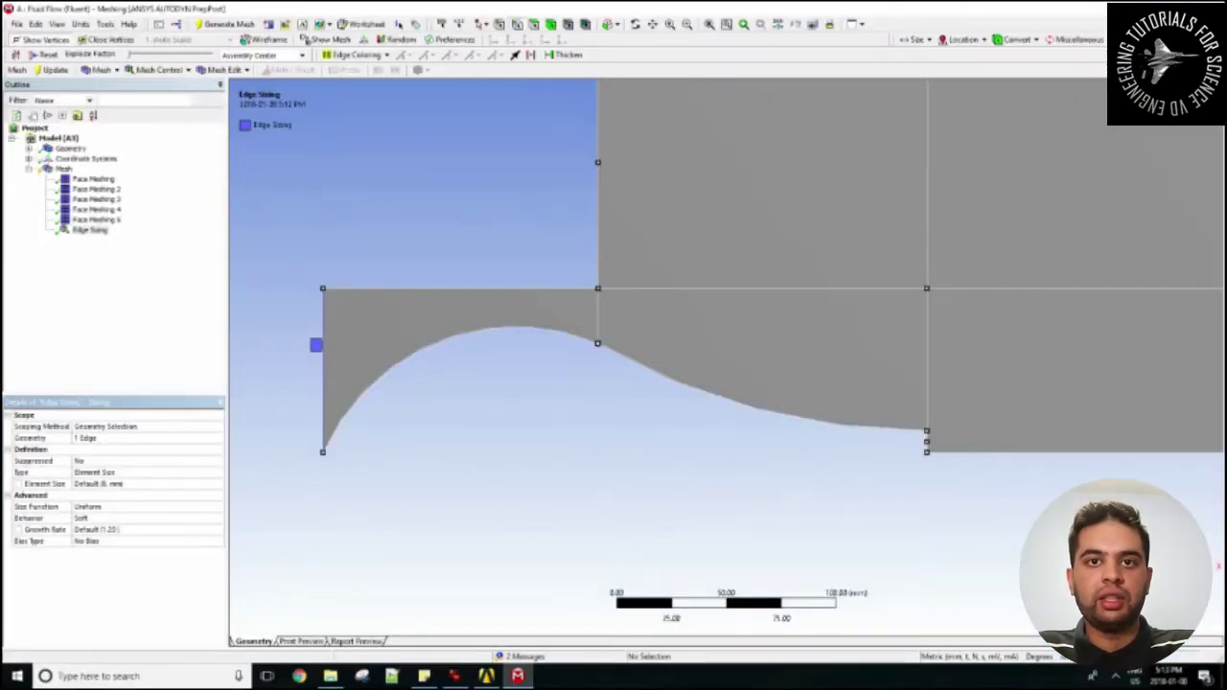
- Set the inlet edge sizing's behavior to Hard and apply a one-directional bias with a bias factor of 6
click(144, 518)
click(218, 518)
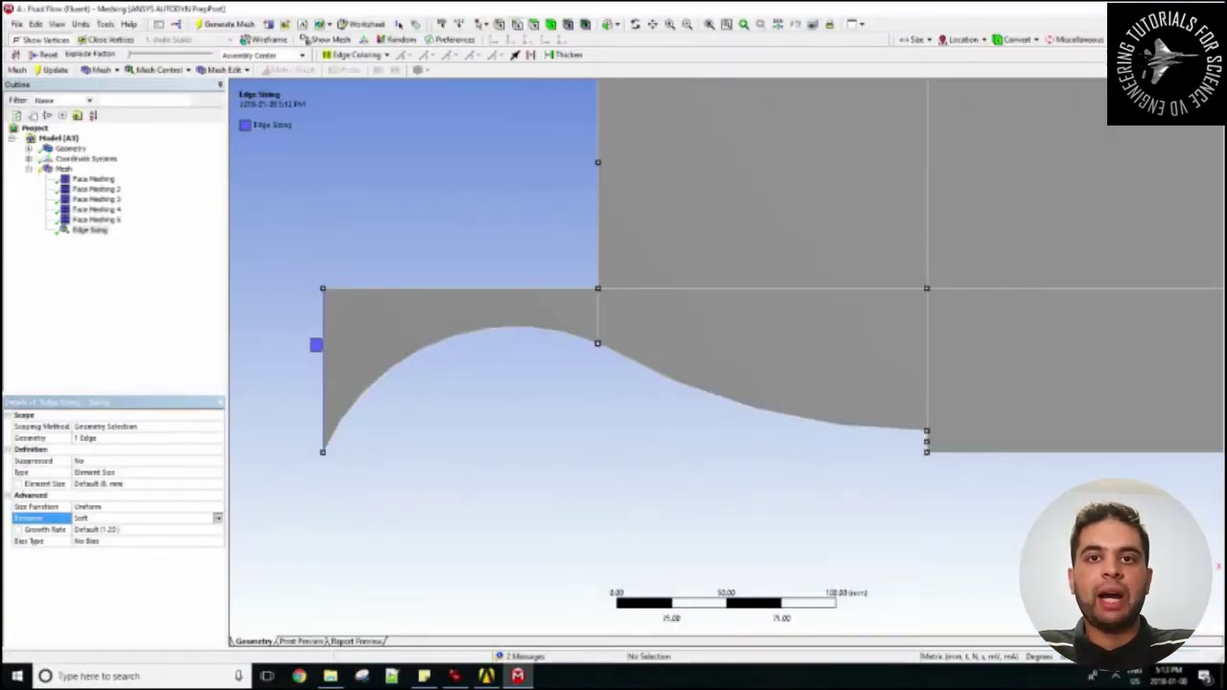
click(144, 540)
click(144, 529)
click(219, 529)
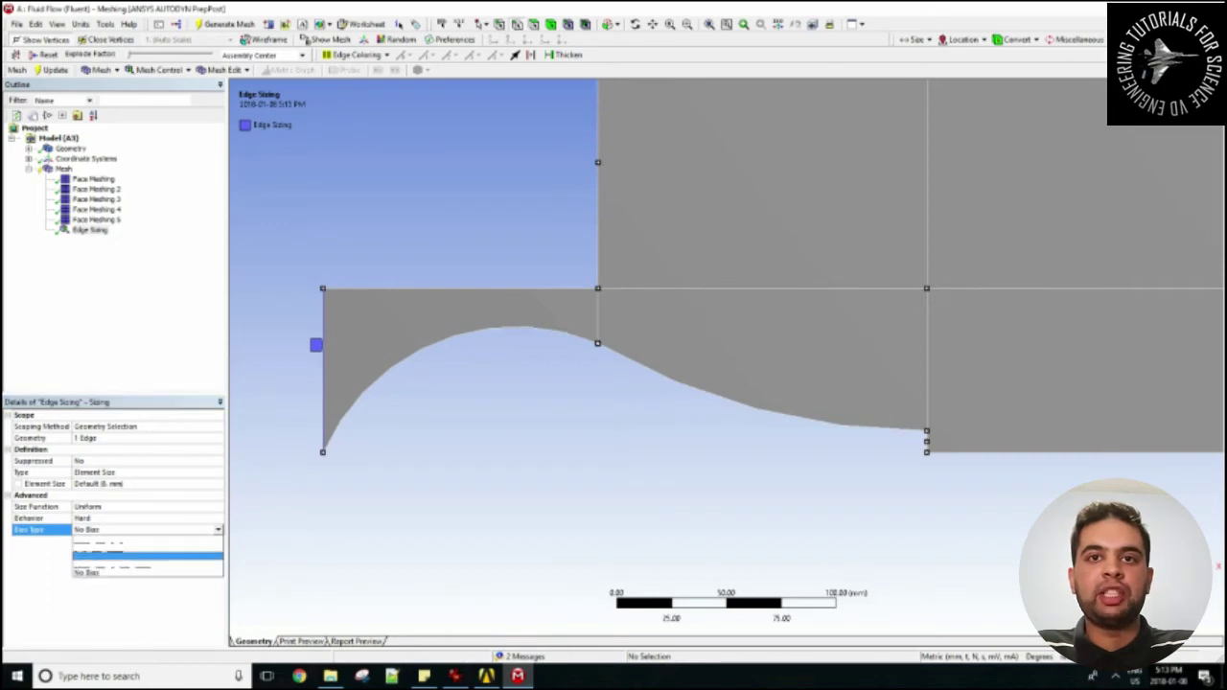
click(144, 556)
click(144, 552)
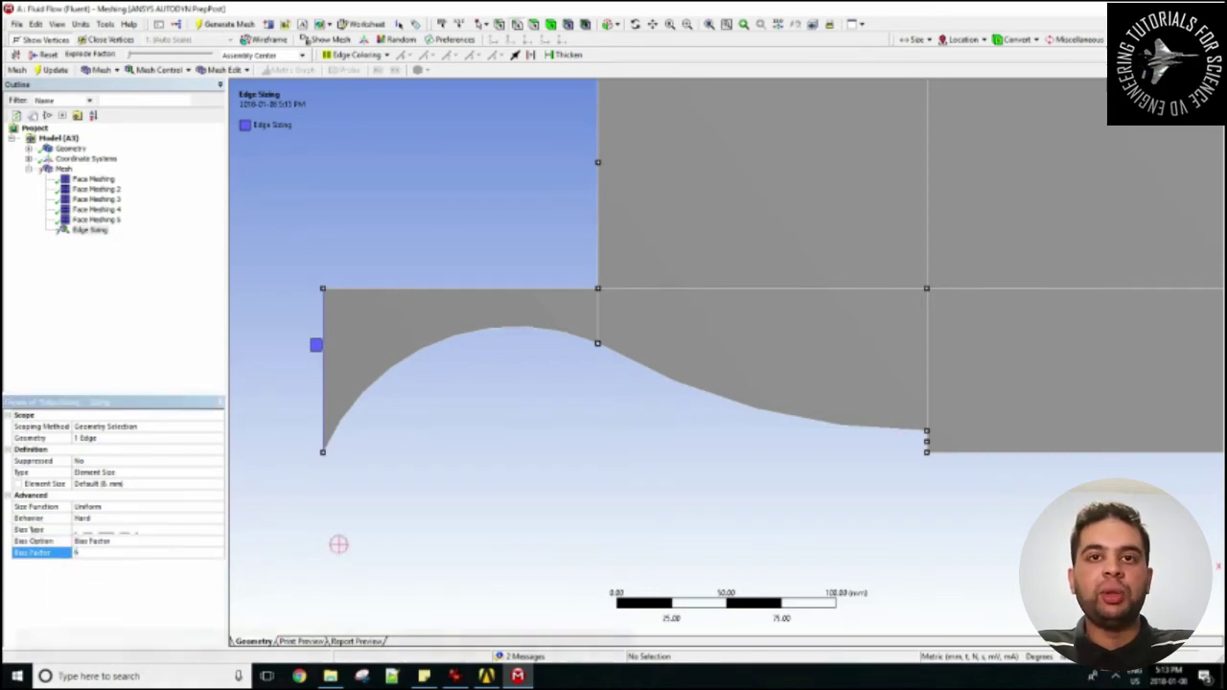
click(338, 545)
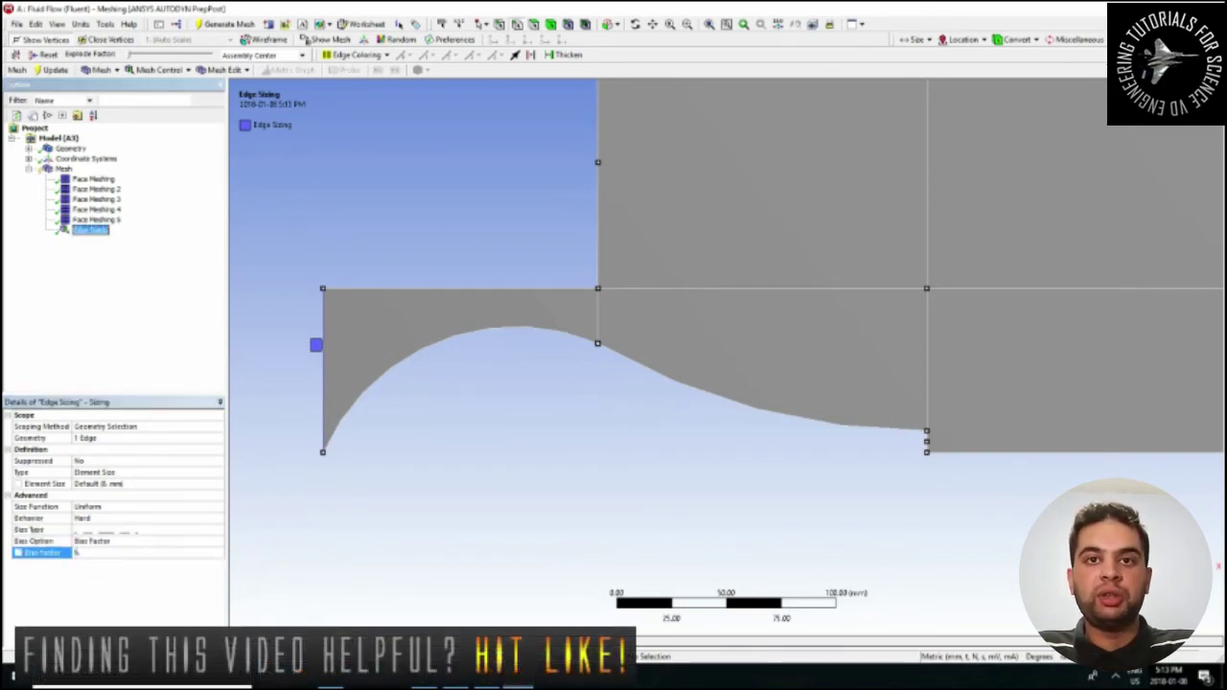
- Switch the inlet edge sizing's type to Number of Divisions and set it to 40
click(143, 471)
click(218, 472)
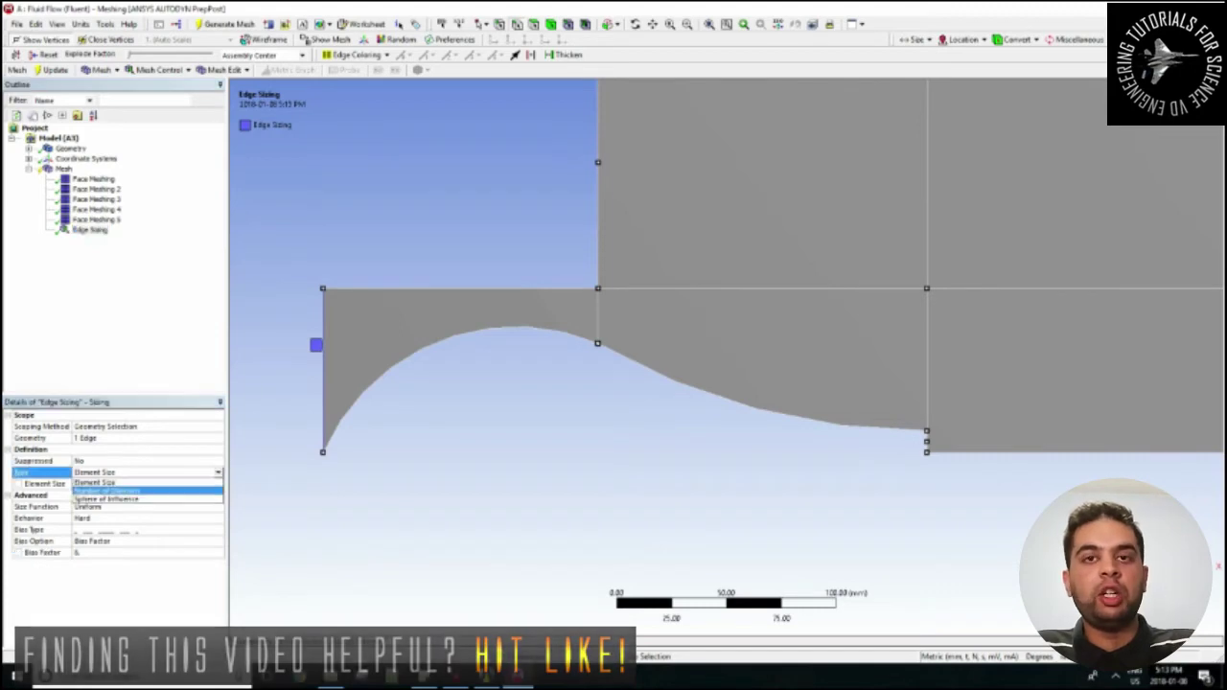
click(124, 492)
click(108, 483)
text(40)
key(Return)
scroll(727, 364, up, 3)
scroll(727, 364, down, 2)
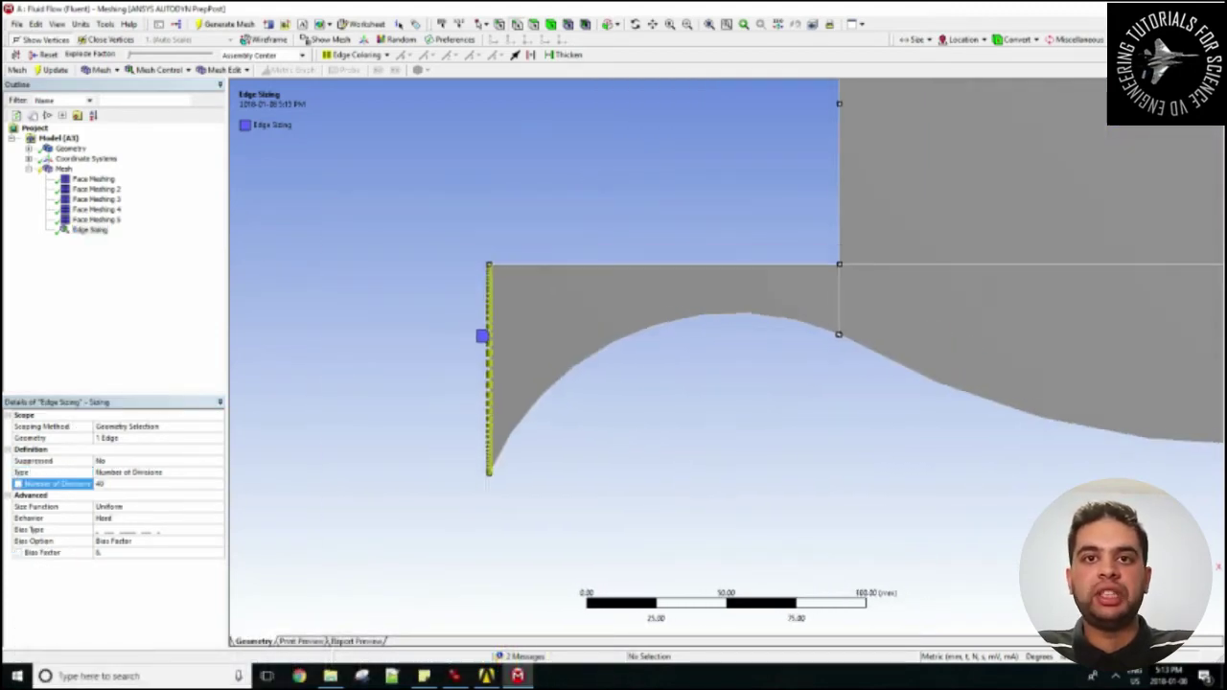
- Add an edge sizing to the curved plug edge upstream of the throat, with 120 divisions and Hard behavior
click(158, 70)
click(151, 115)
click(633, 334)
click(110, 437)
click(218, 472)
click(124, 492)
click(108, 483)
text(120)
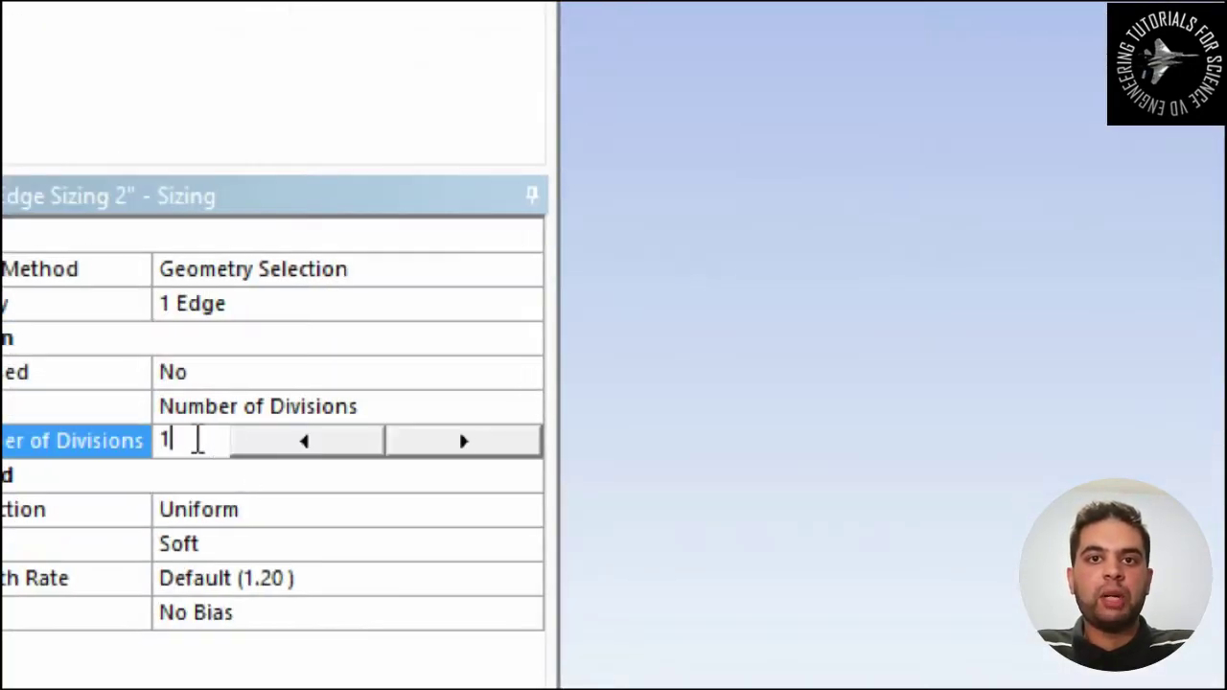
key(Return)
click(218, 518)
click(192, 537)
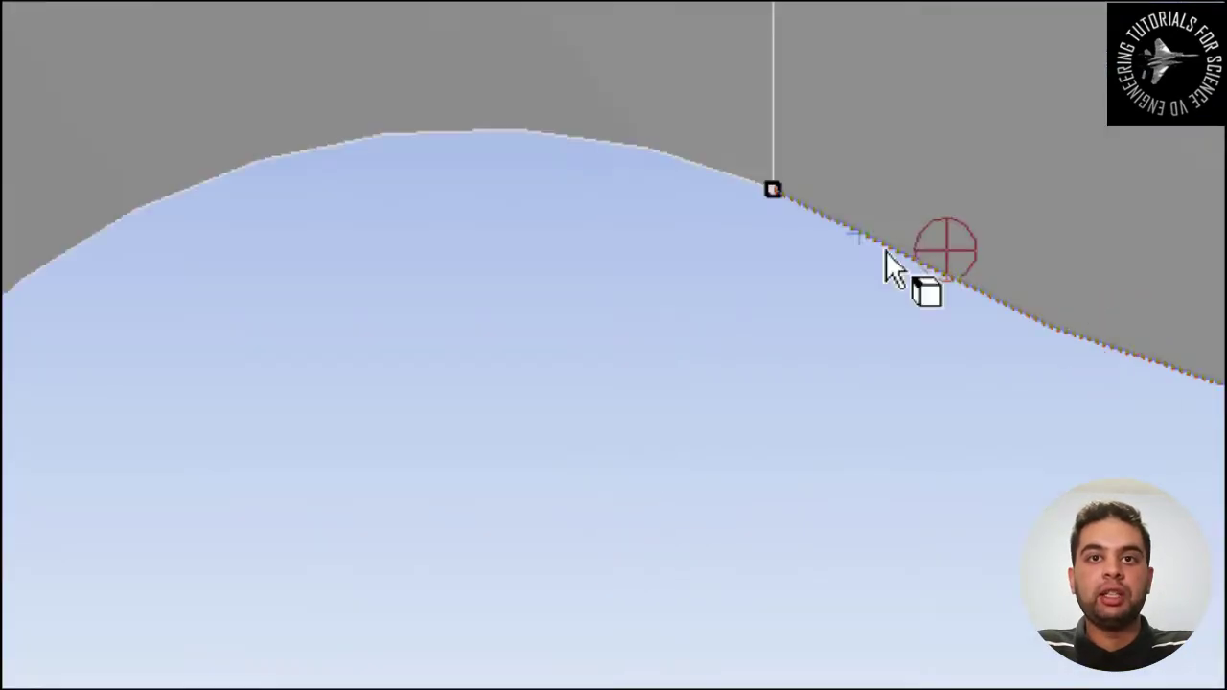
- Add an edge sizing to the curved plug edge downstream of the throat, with 120 divisions and Hard behavior
click(860, 351)
click(326, 345)
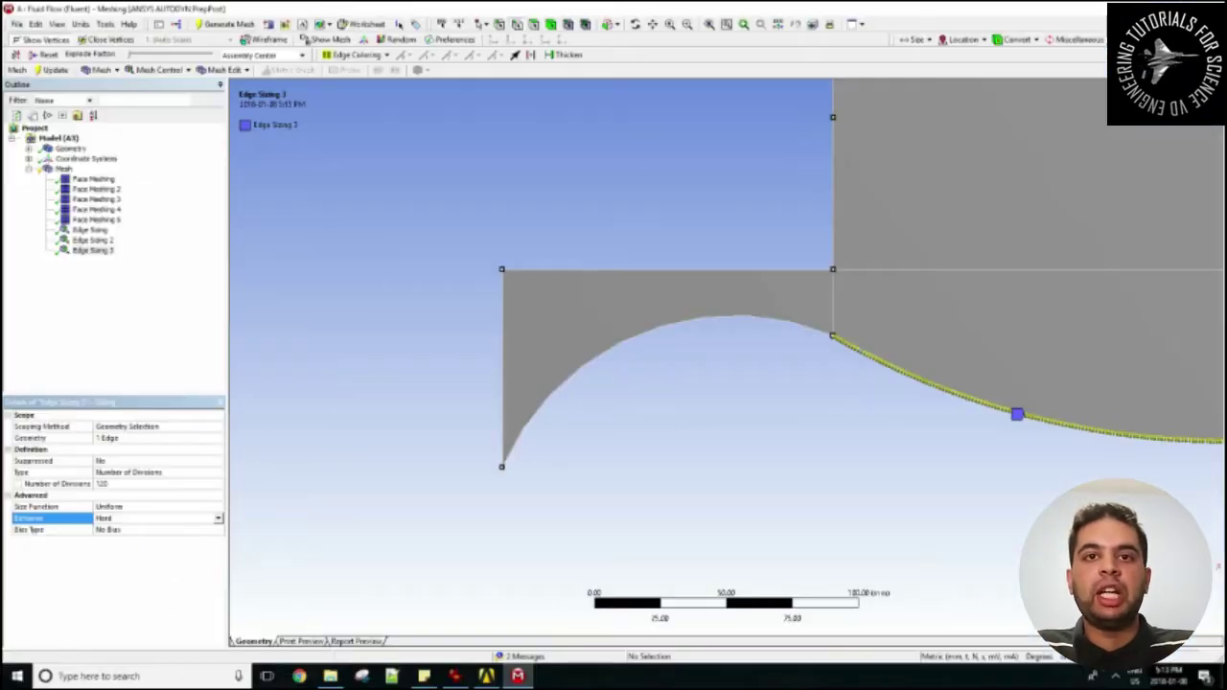
scroll(729, 364, up, 3)
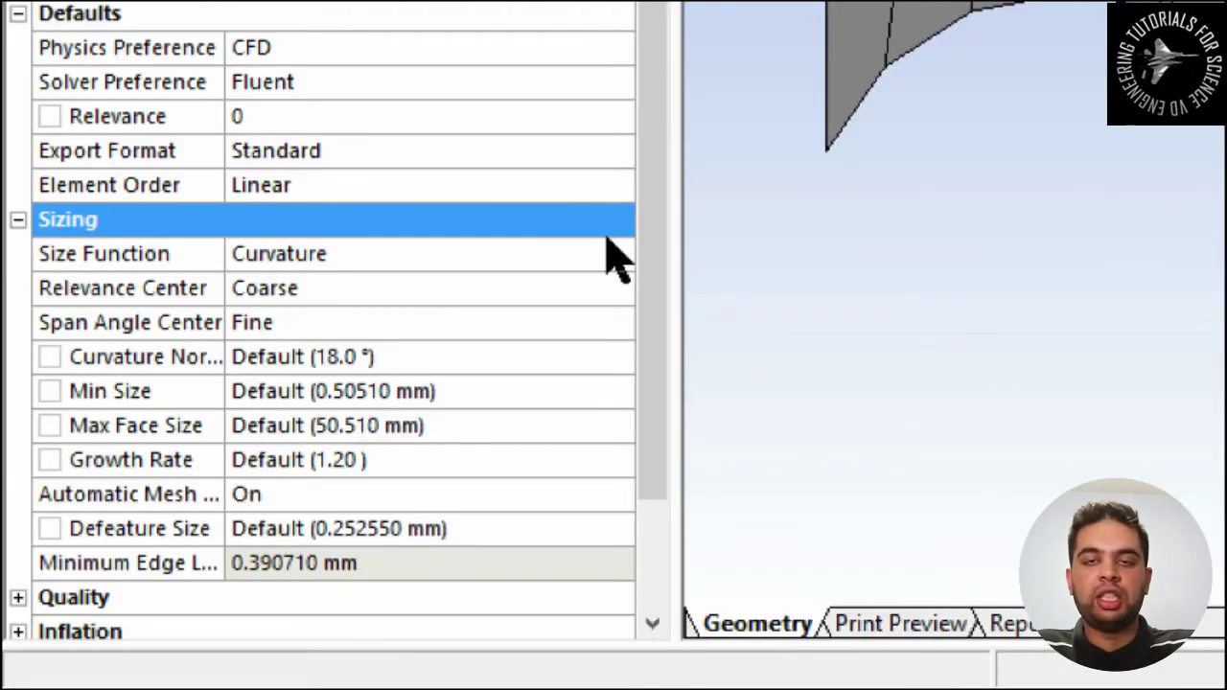
- Set the global mesh size function to Proximity and Curvature and the relevance center to Fine
click(616, 255)
click(621, 255)
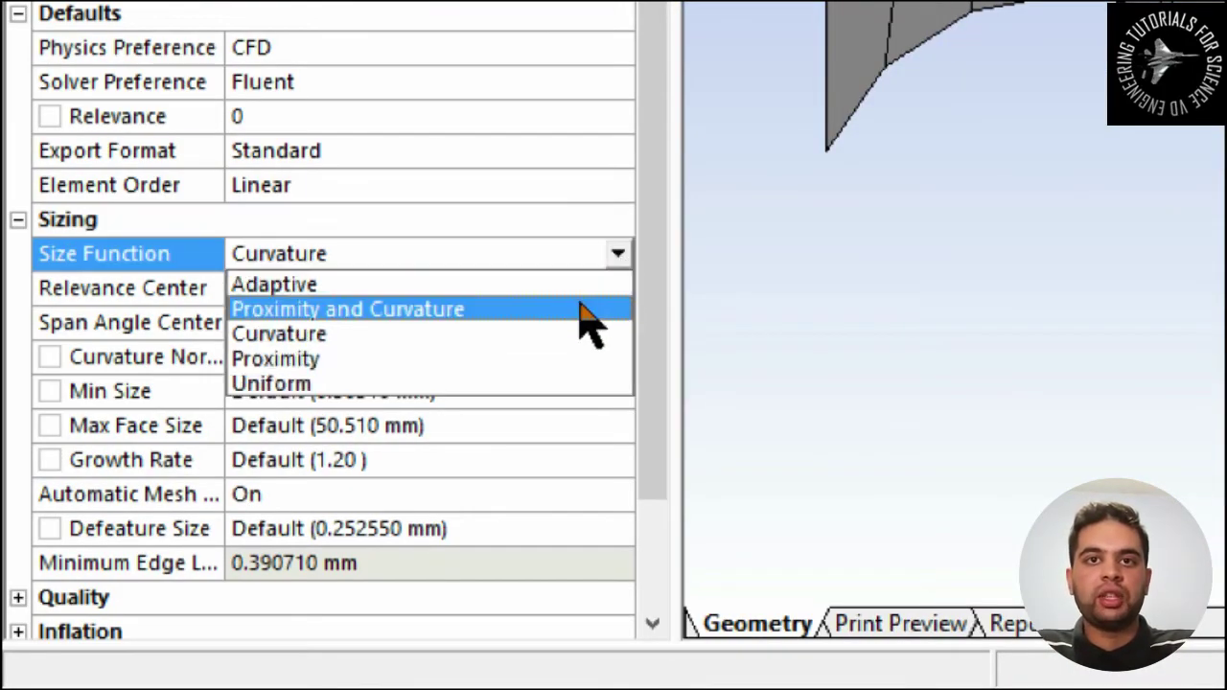
click(581, 309)
click(614, 287)
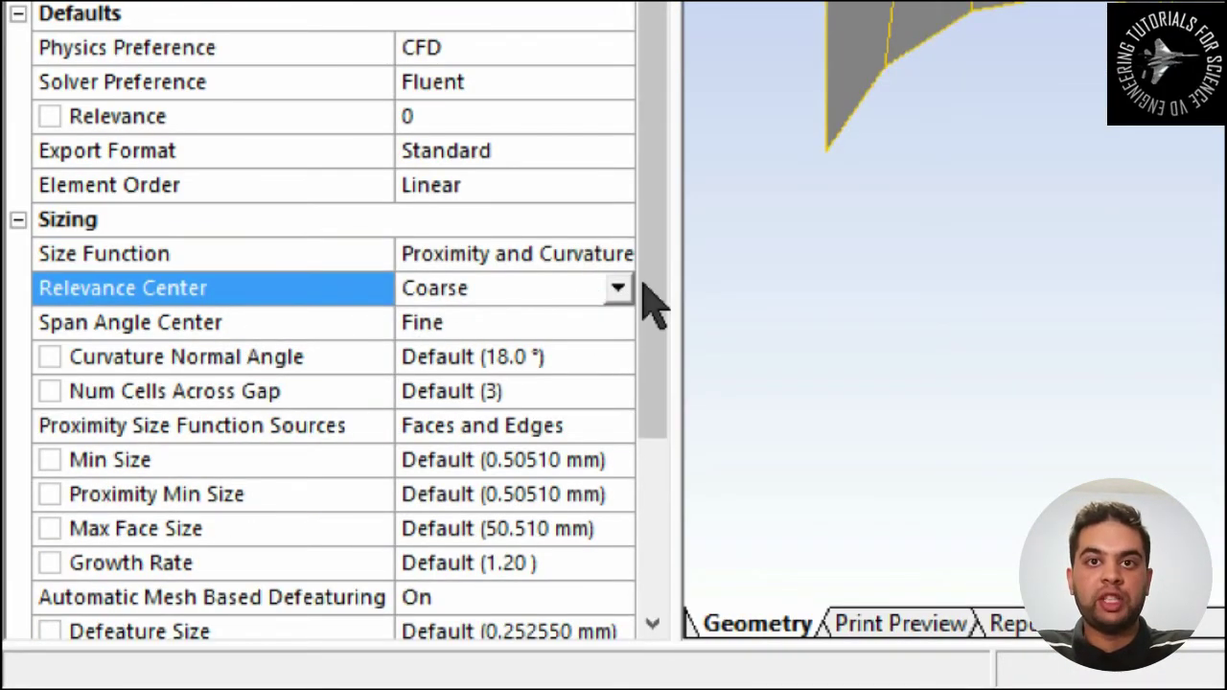
click(619, 290)
click(595, 357)
click(618, 290)
click(594, 364)
- Set the mesh's maximum face size to 8 mm
drag(649, 370, 671, 431)
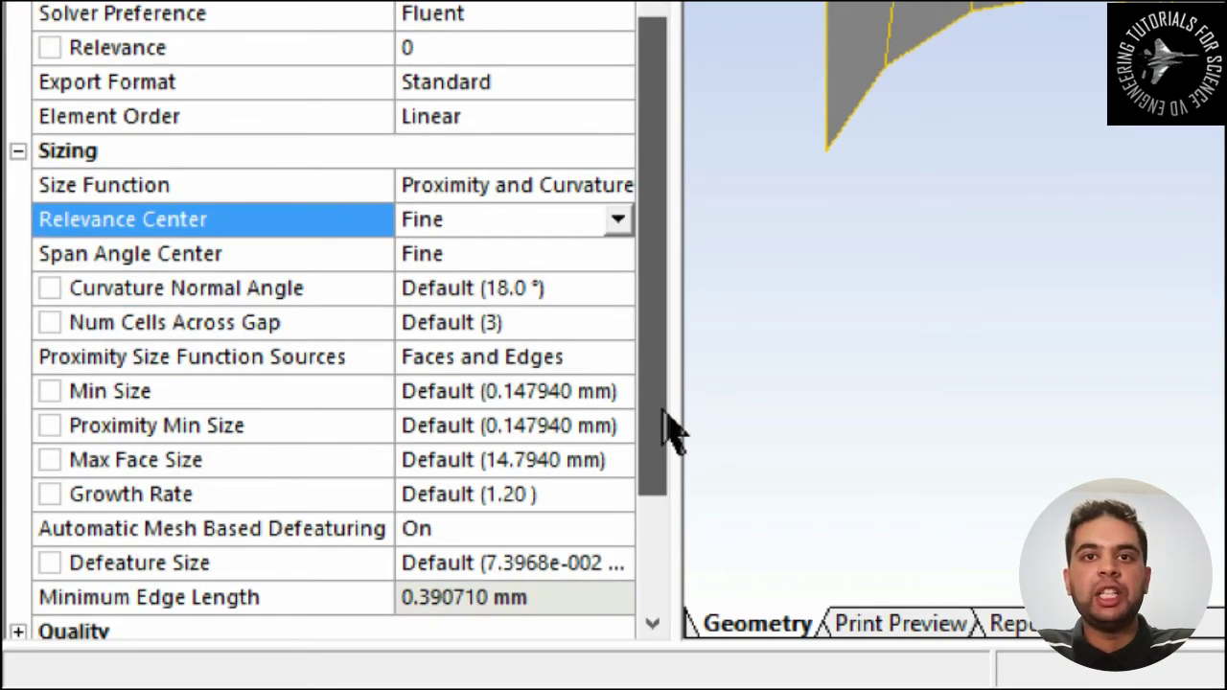
click(610, 460)
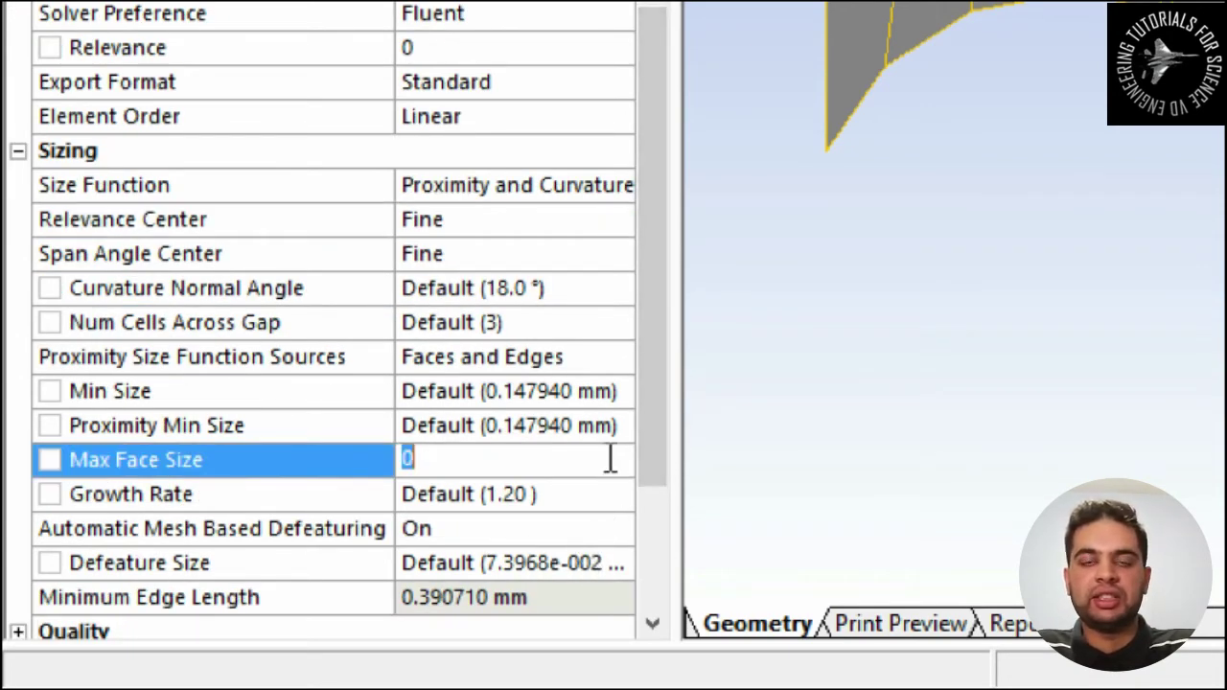
text(8)
key(Return)
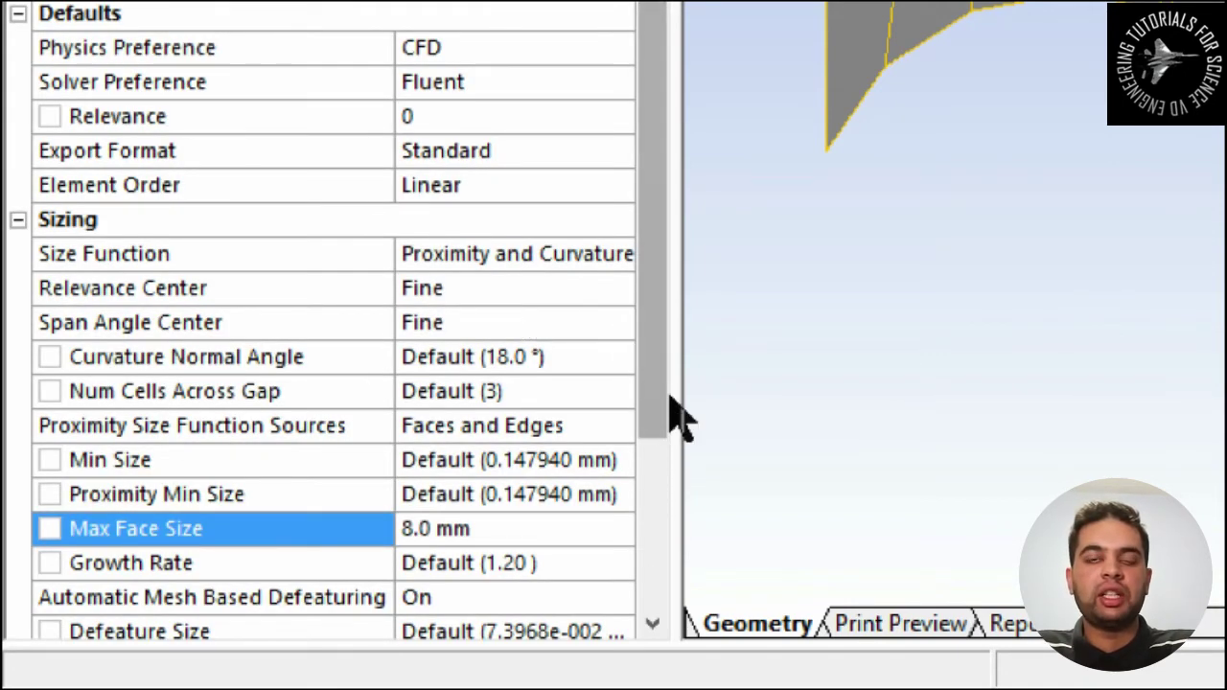
drag(671, 416, 655, 451)
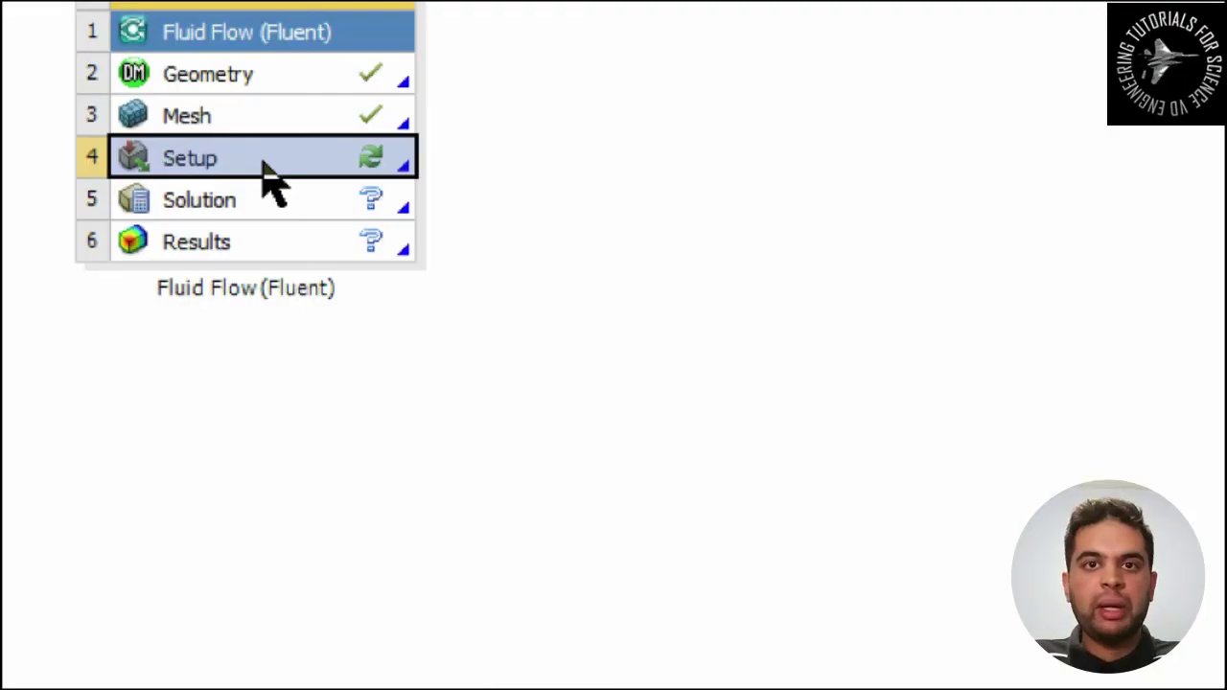
- Launch the Fluent solver with Double Precision and Parallel (Local Machine) processing
click(734, 123)
click(714, 240)
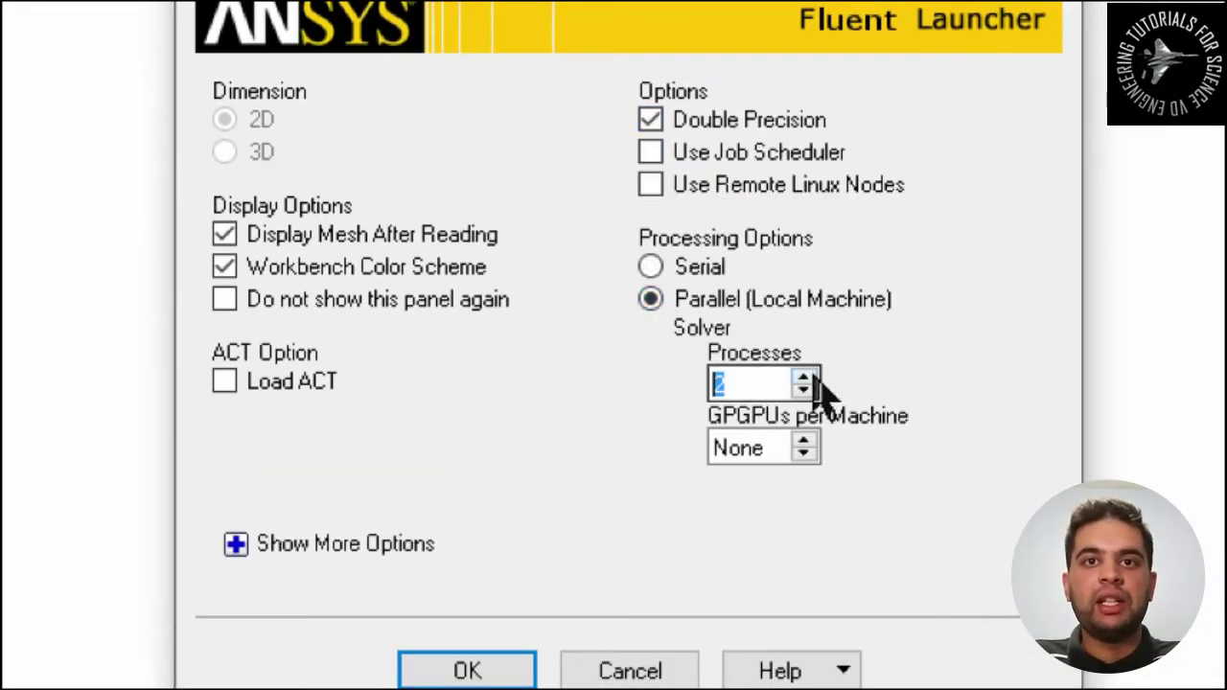
click(448, 668)
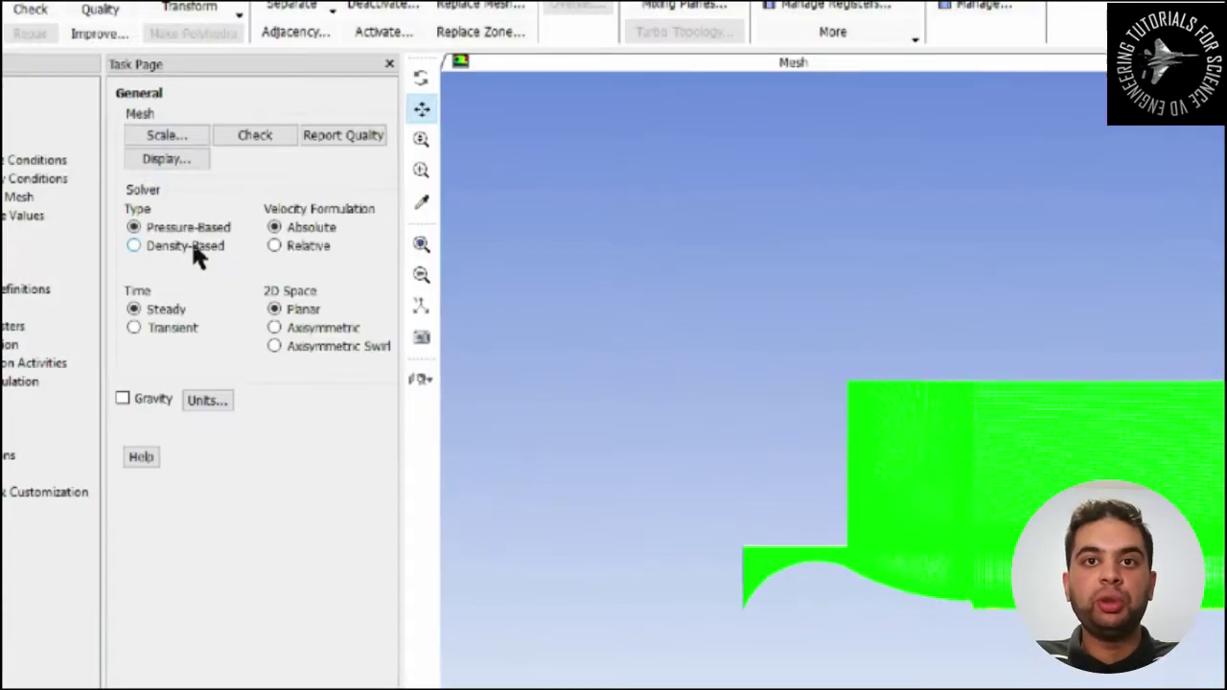
- Set the solver to Density-Based with Axisymmetric 2D space, and turn on the energy equation
click(190, 246)
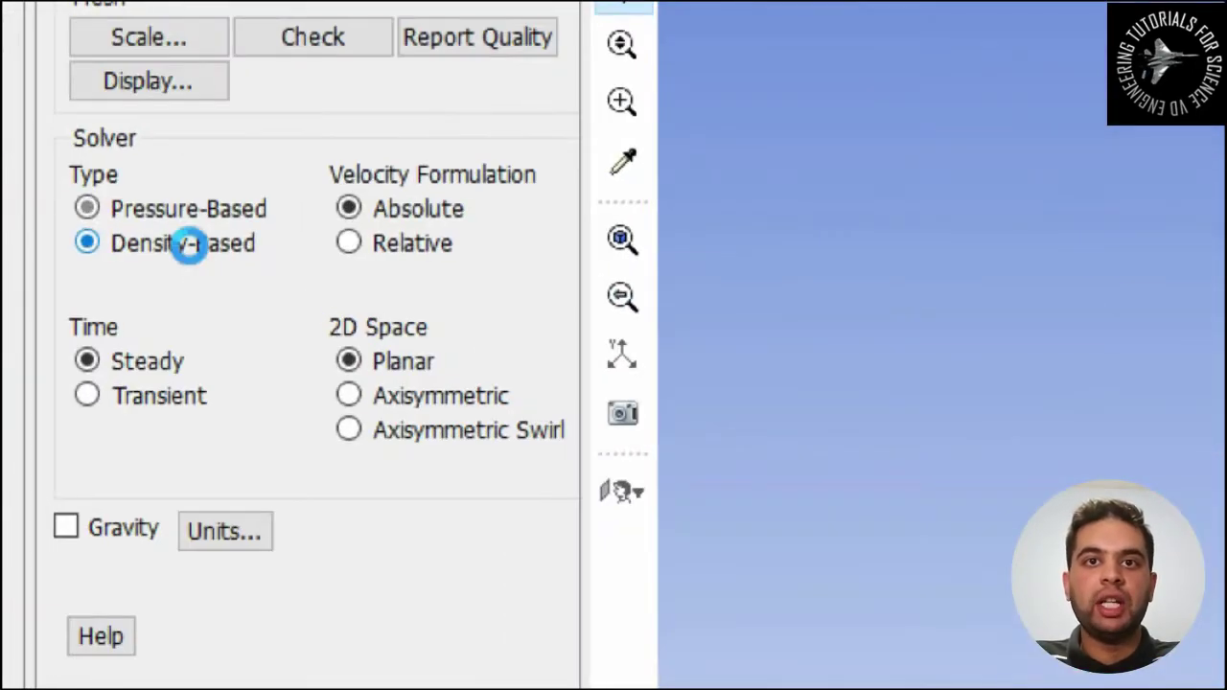
click(348, 396)
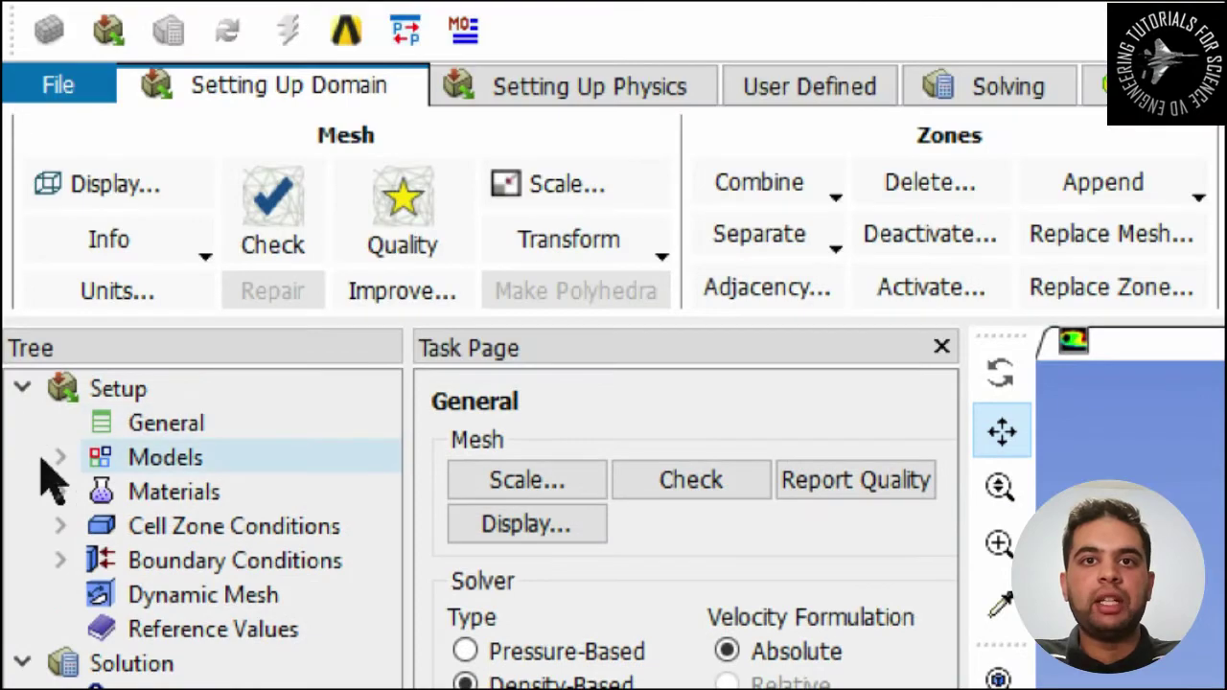
click(60, 458)
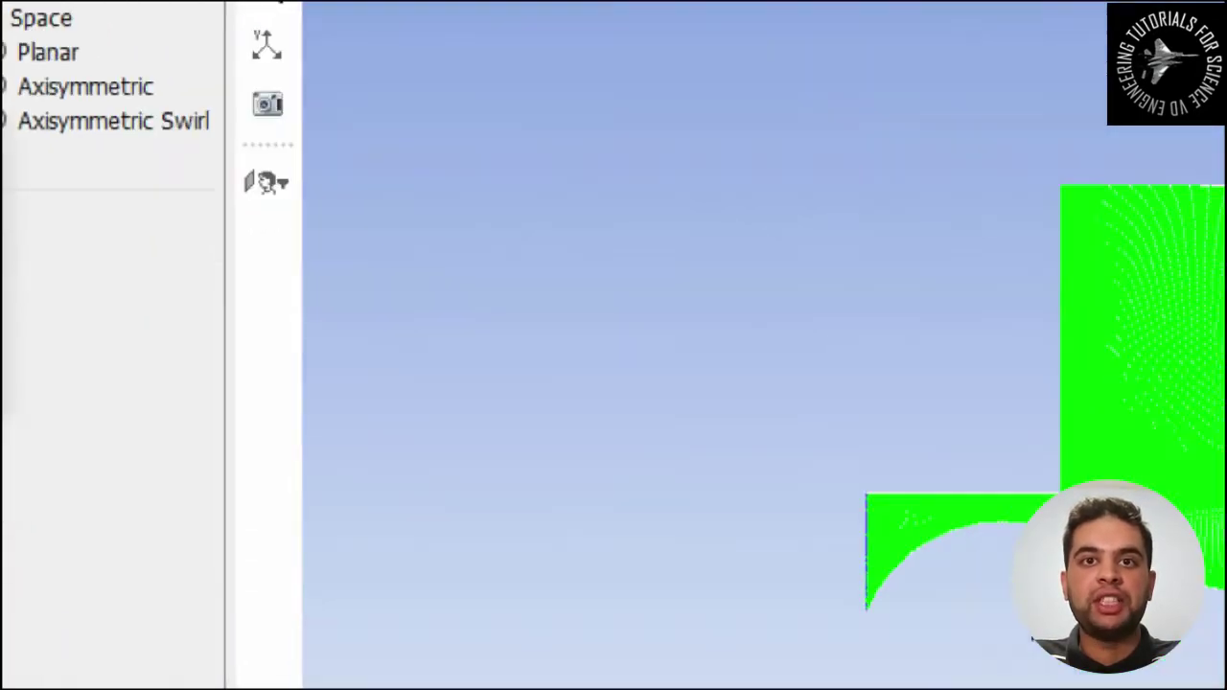
double_click(77, 191)
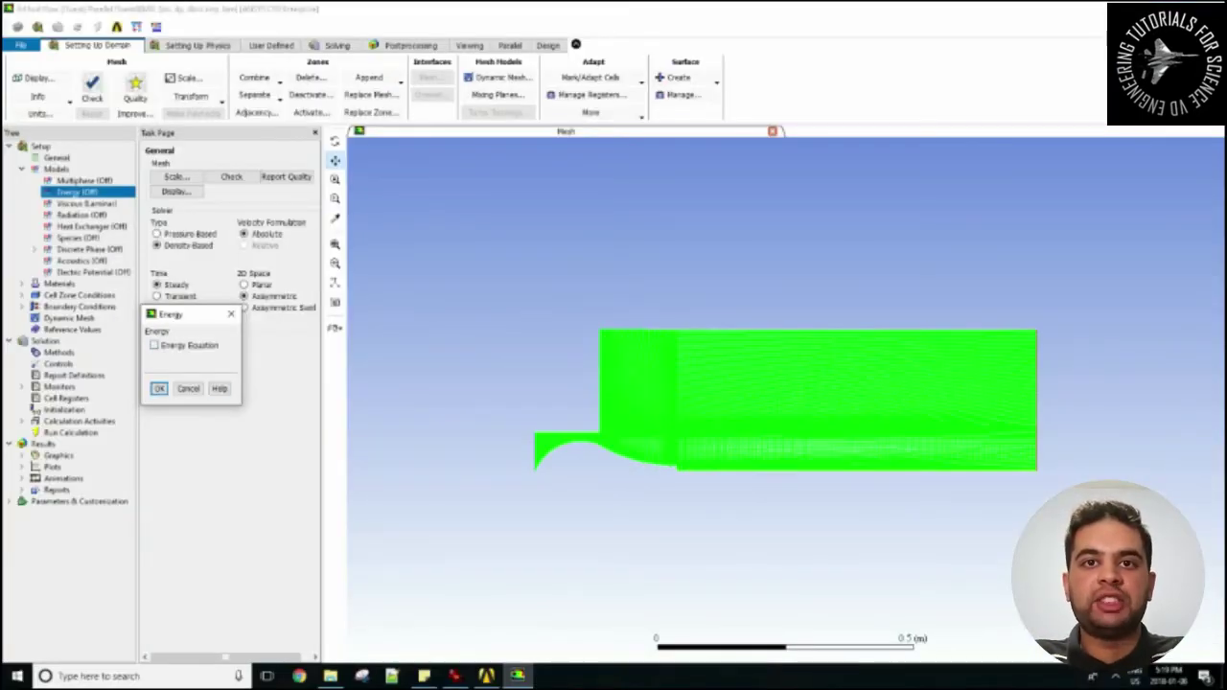
click(159, 388)
- Set the viscous model to k-epsilon with the Realizable option
click(75, 202)
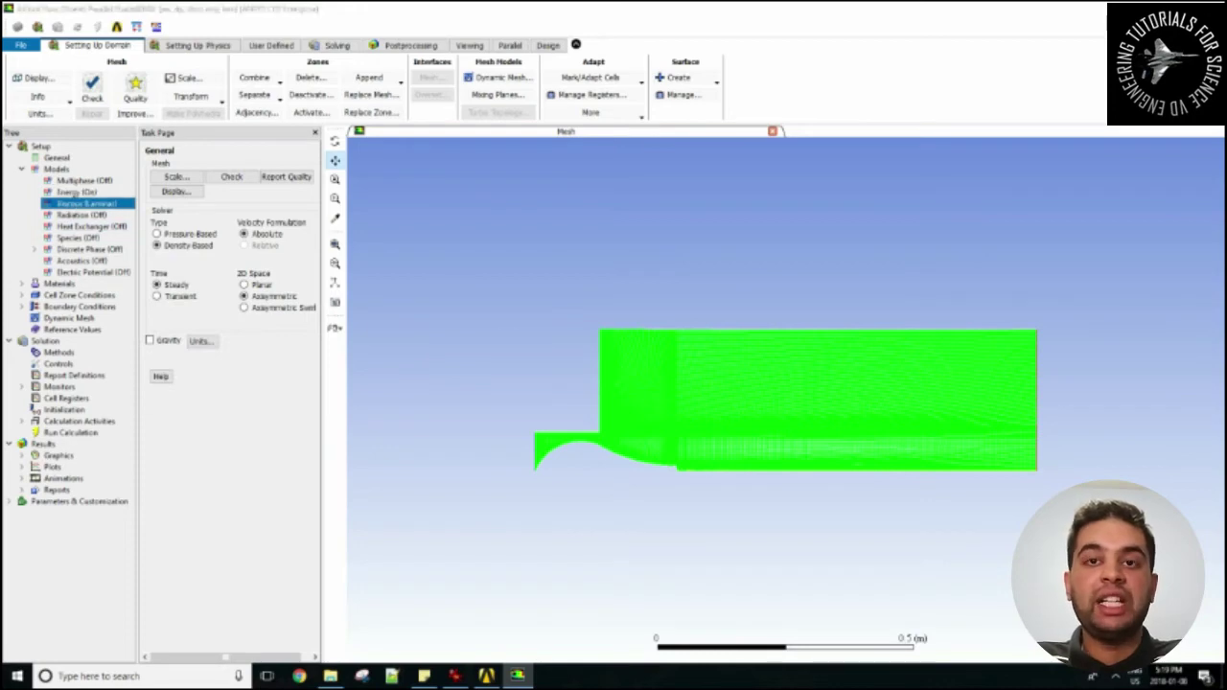
double_click(74, 202)
click(153, 378)
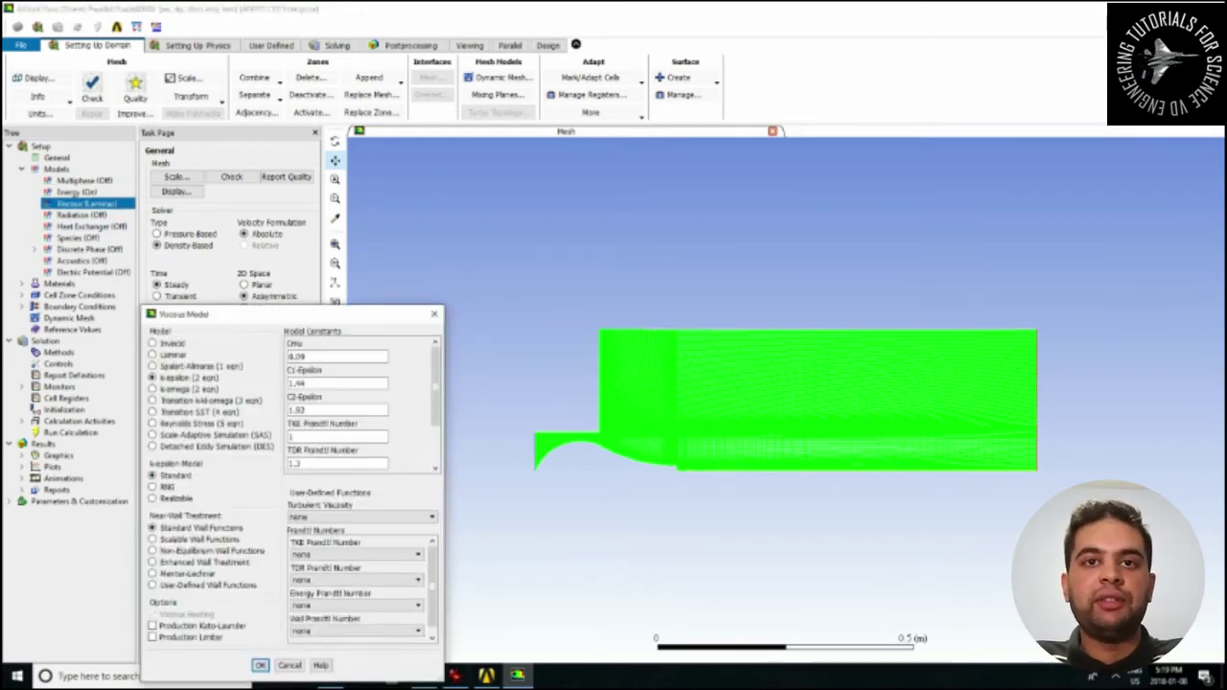
click(153, 498)
click(260, 653)
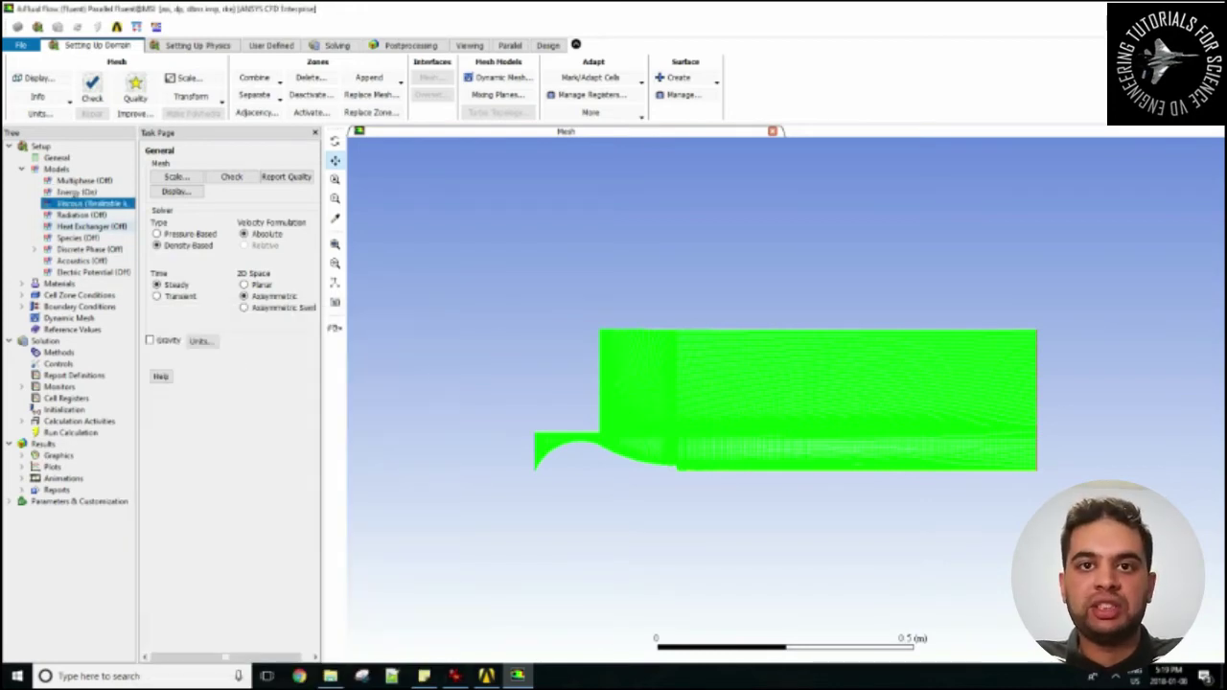
- Set the air material's density to ideal-gas and its viscosity to sutherland with the Three Coefficient Method
click(21, 284)
double_click(65, 295)
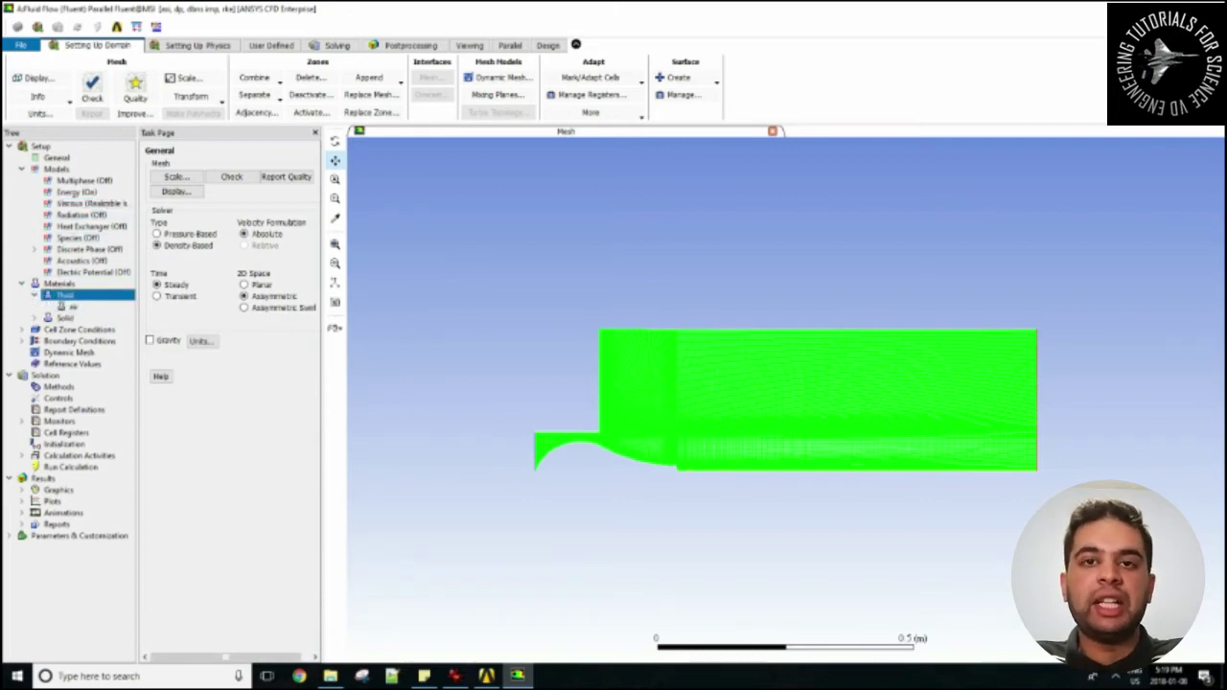
click(72, 307)
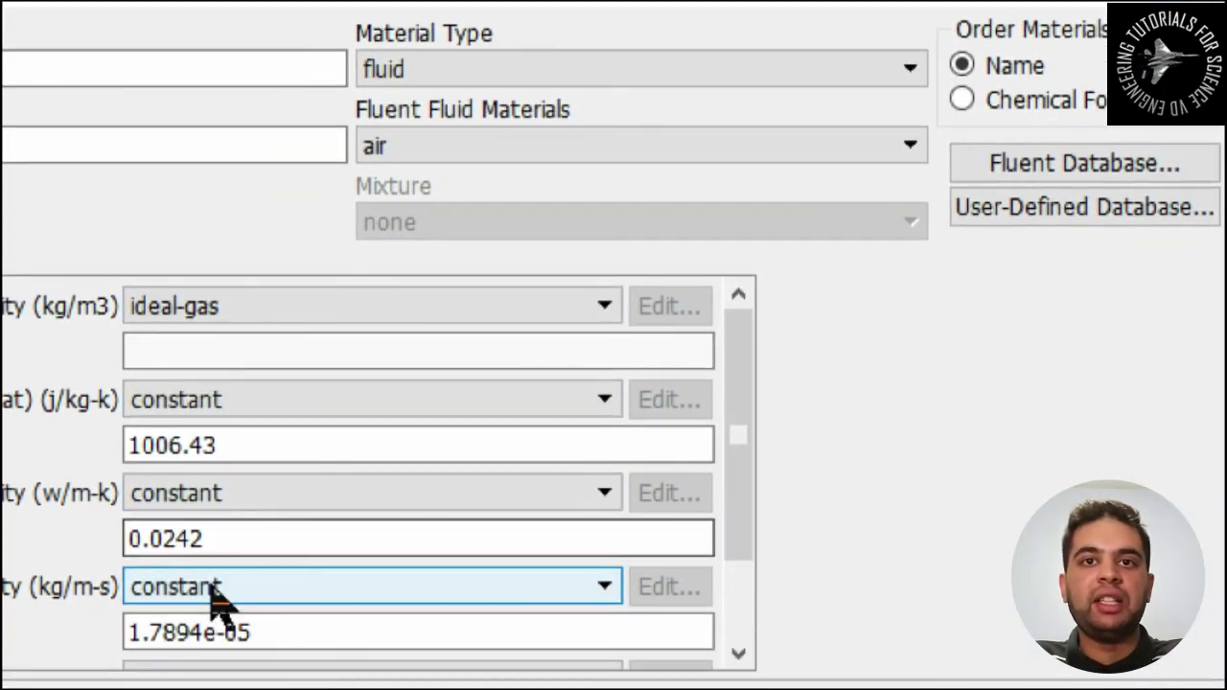
click(219, 642)
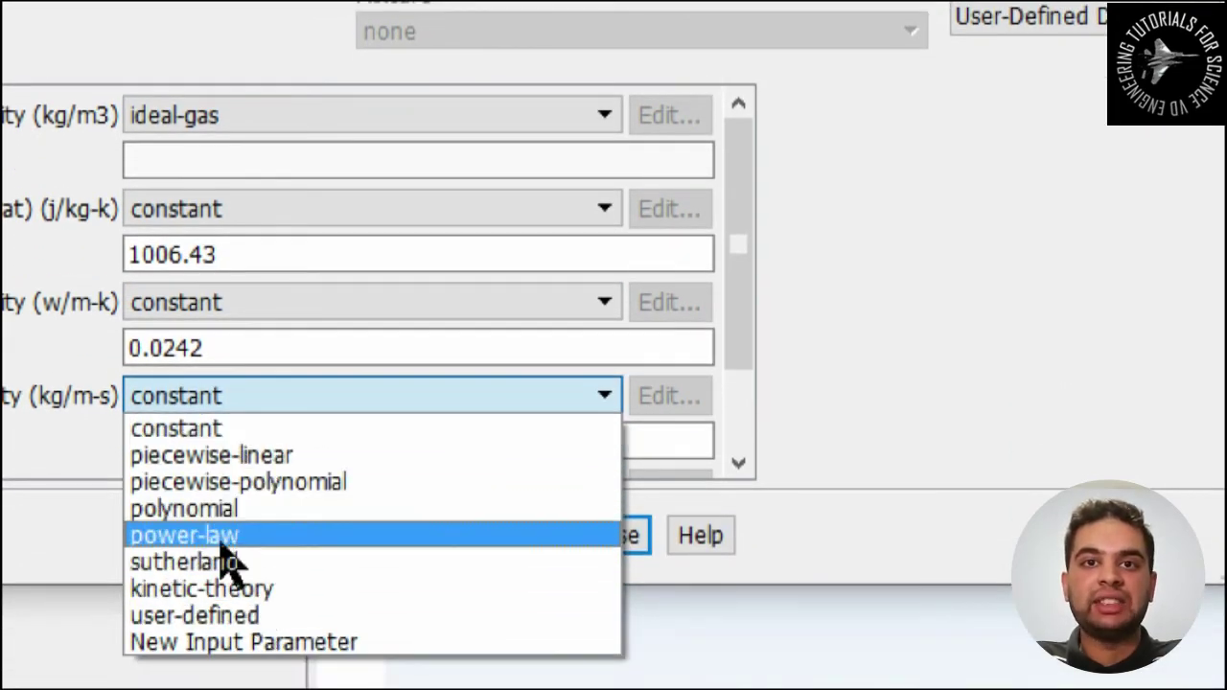
click(235, 563)
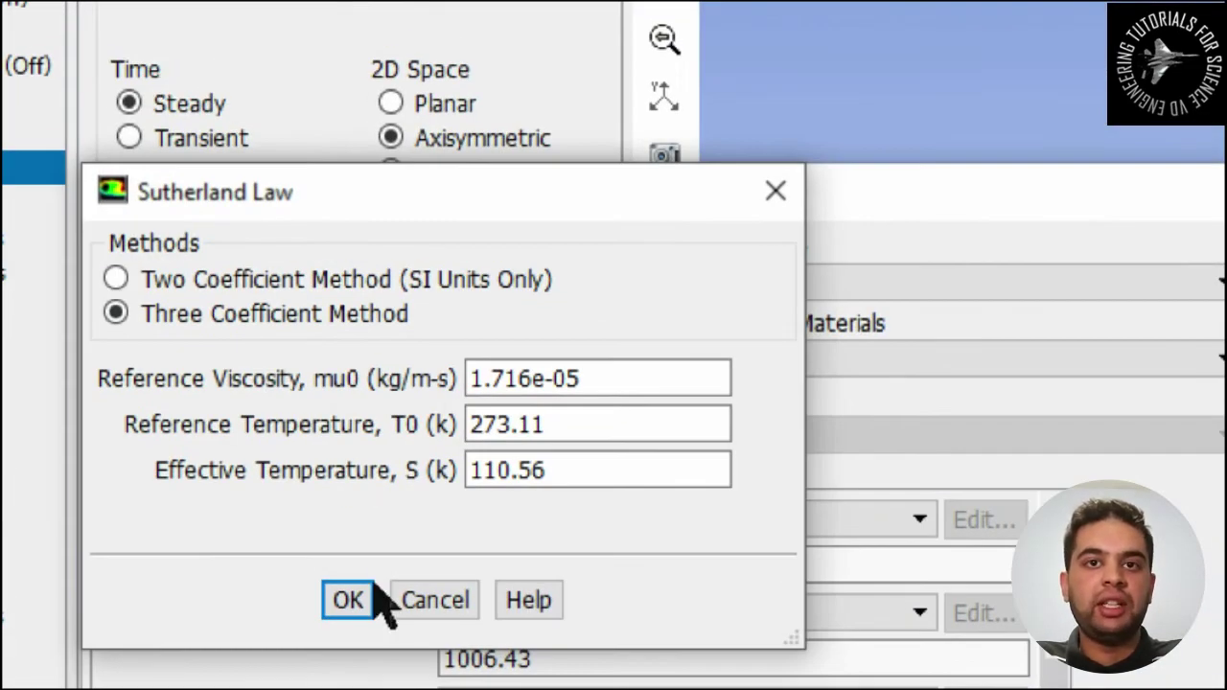
click(371, 596)
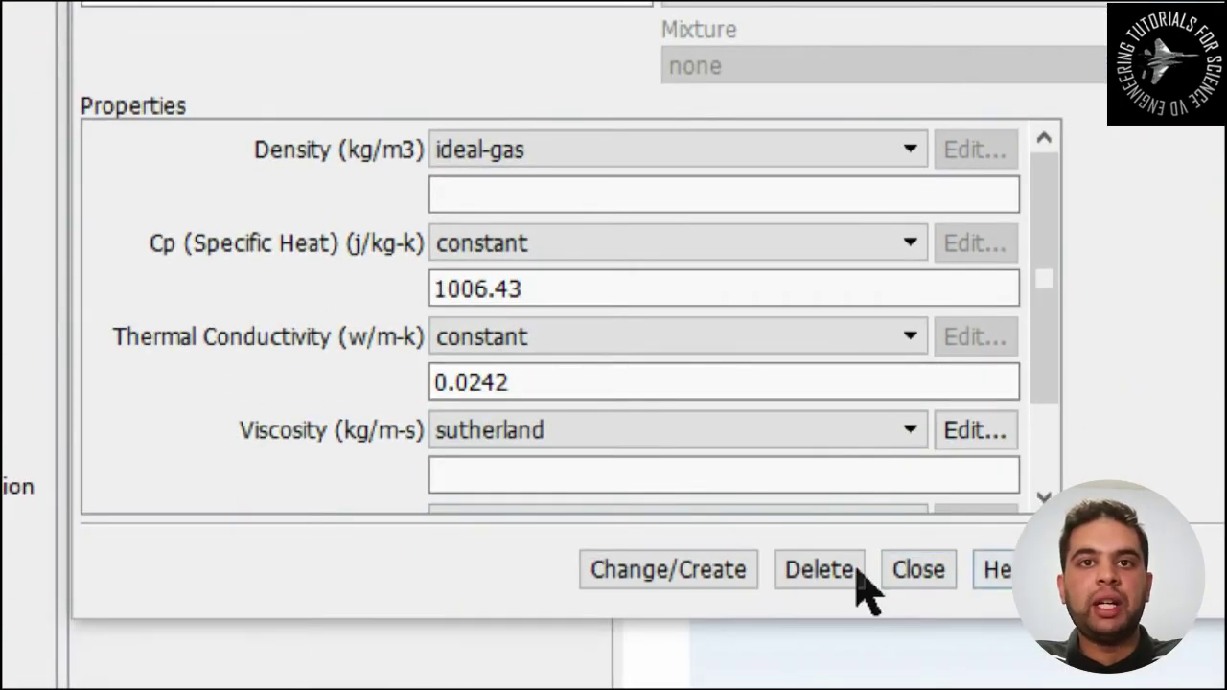
click(707, 571)
click(910, 569)
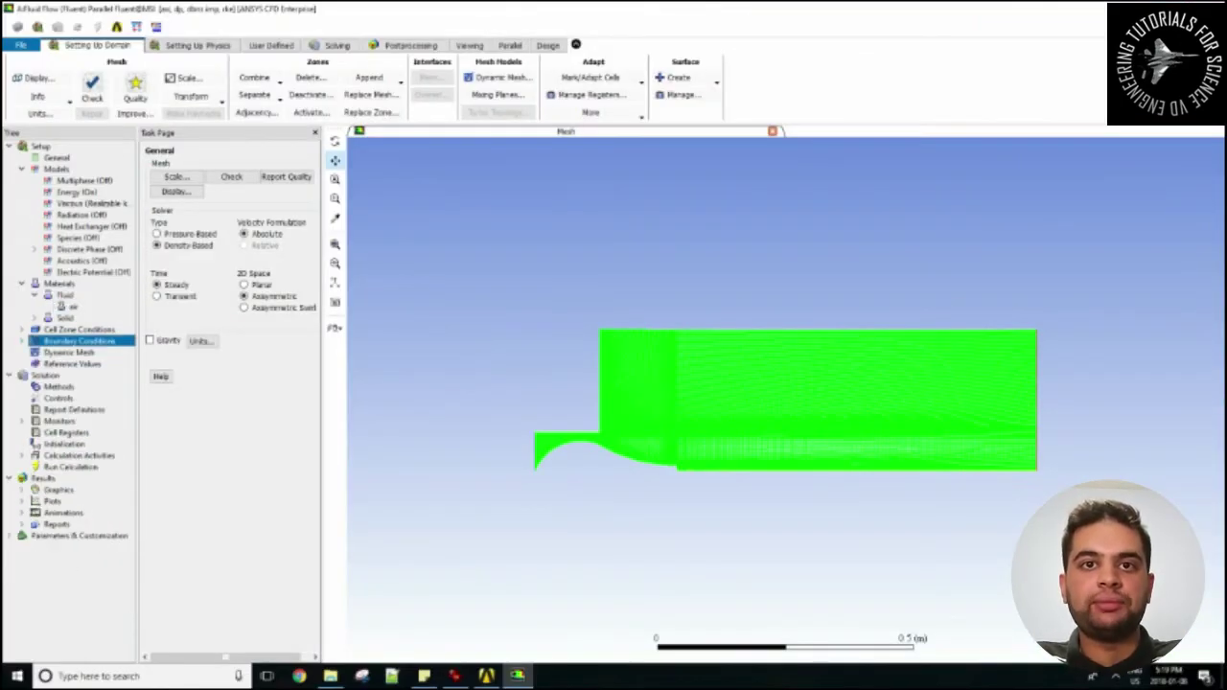
- Make pinlet a pressure inlet with 1500000 Pa gauge total pressure, 1499700 Pa initial gauge pressure and 900 K total temperature
click(161, 187)
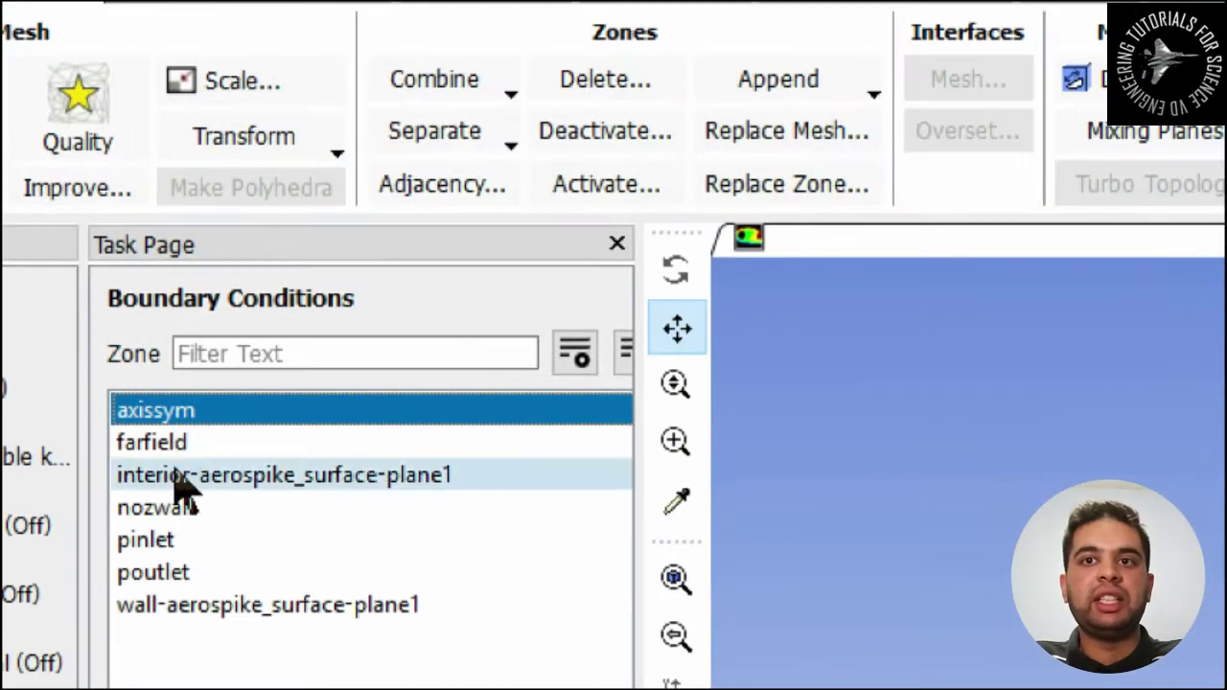
click(175, 506)
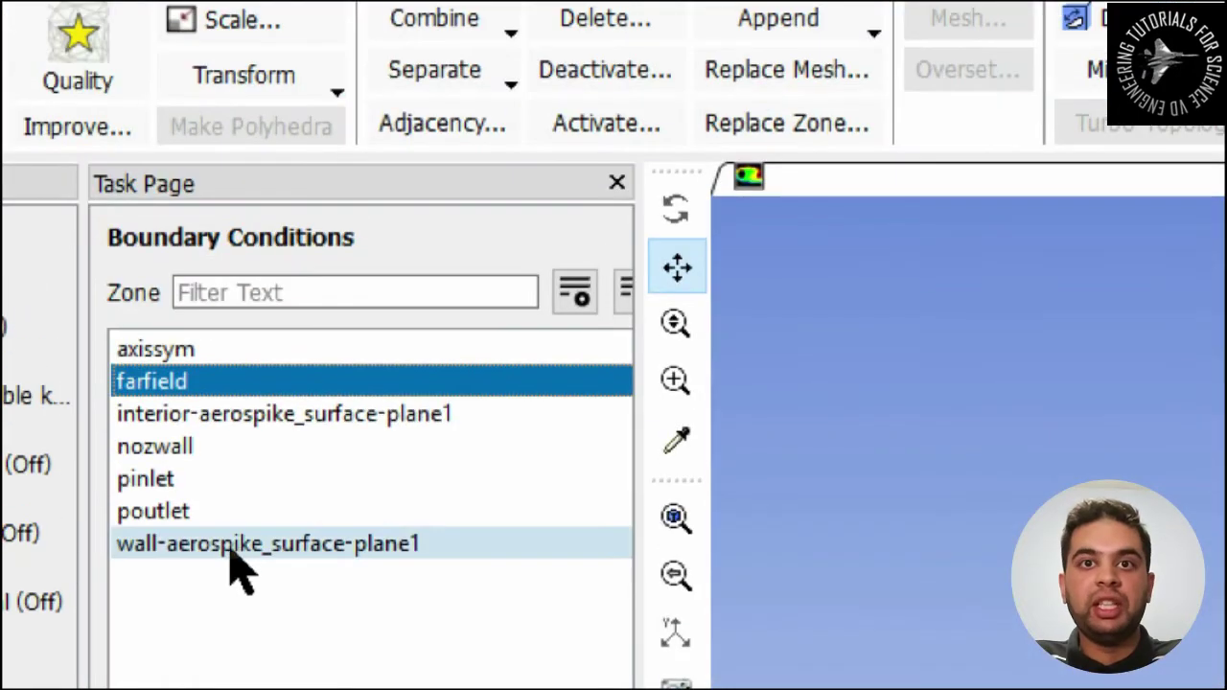
click(217, 481)
click(362, 420)
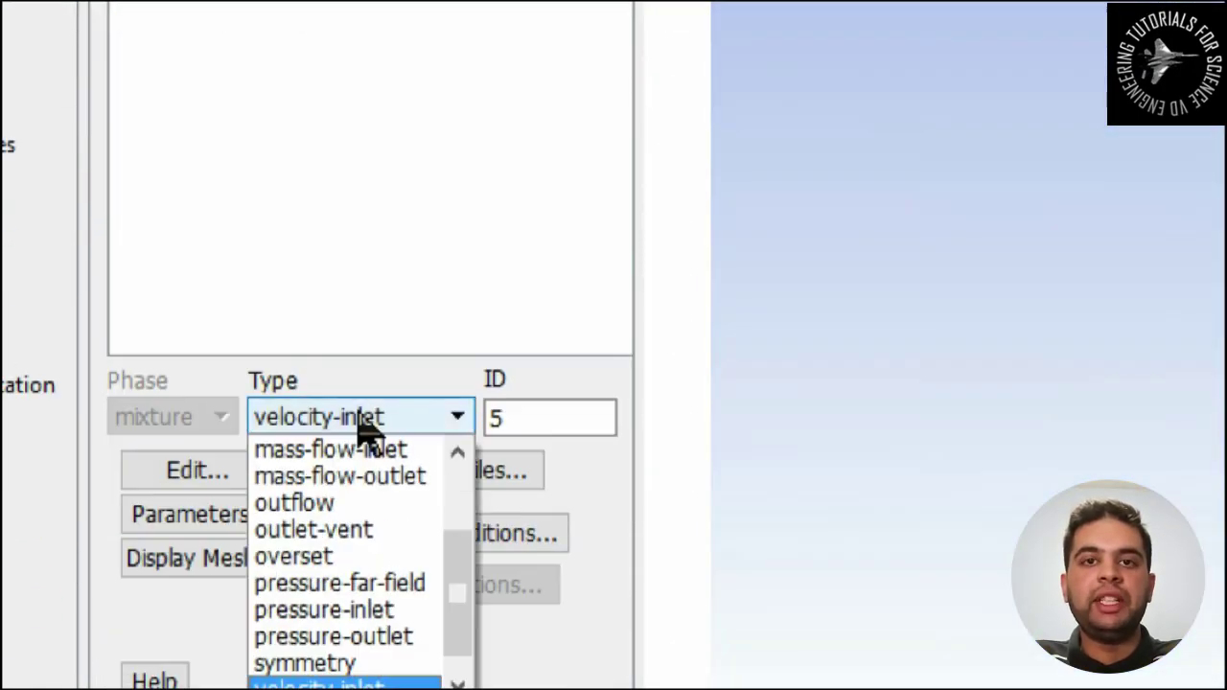
click(362, 535)
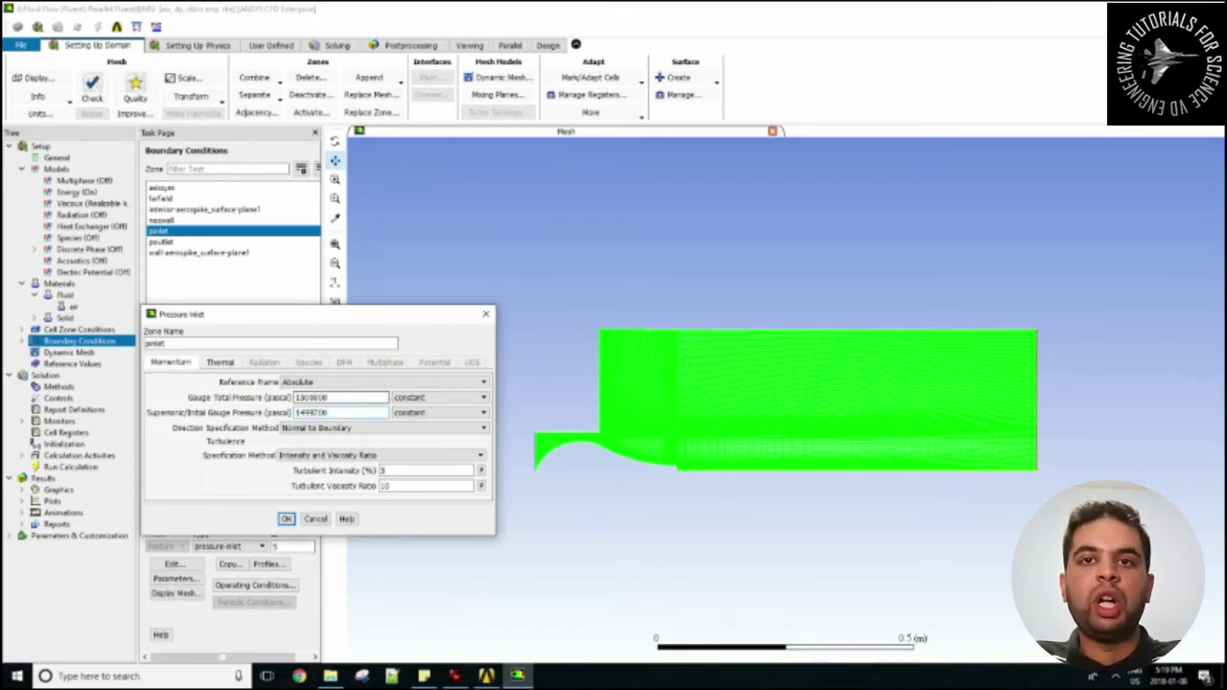
click(220, 362)
drag(229, 382, 234, 382)
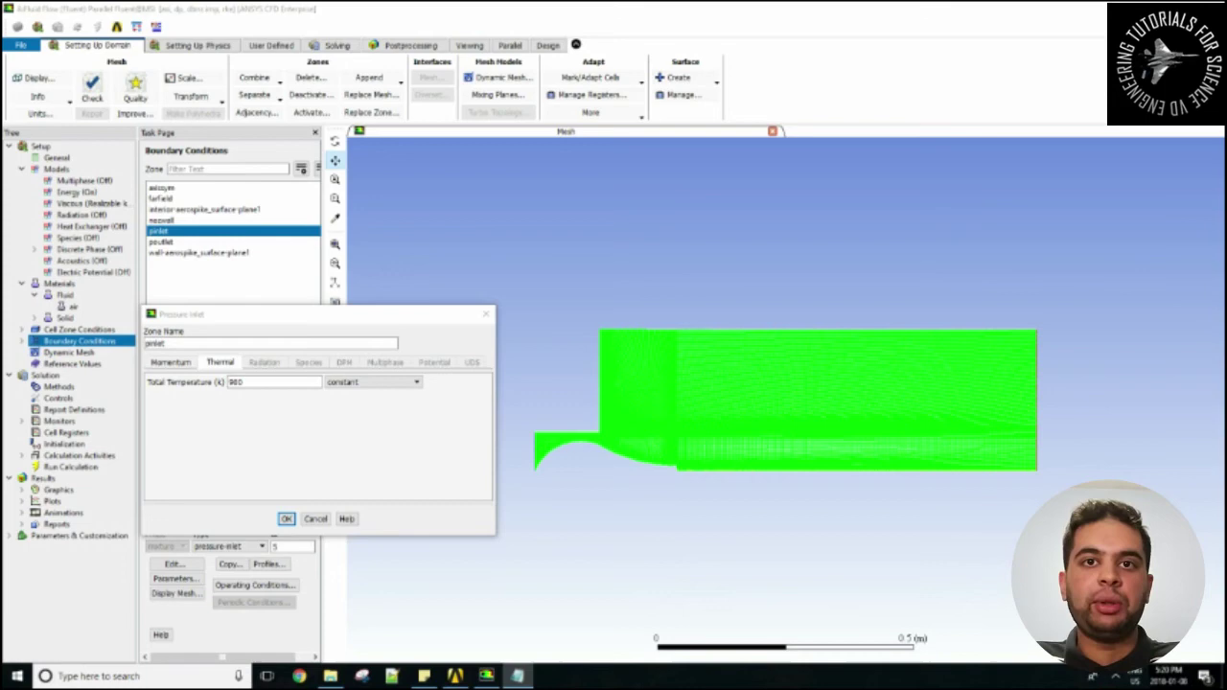
click(170, 363)
click(285, 519)
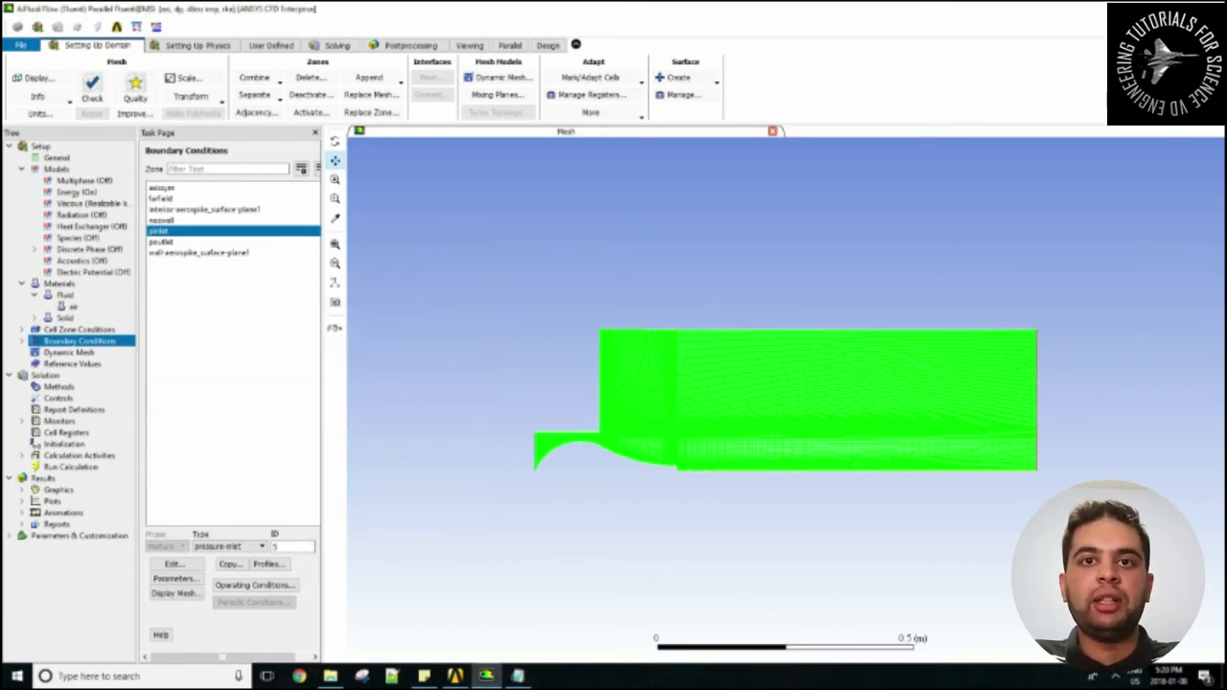
- Make poutlet a pressure outlet with 54000 Pa gauge pressure and 288 K backflow total temperature
click(161, 242)
click(228, 545)
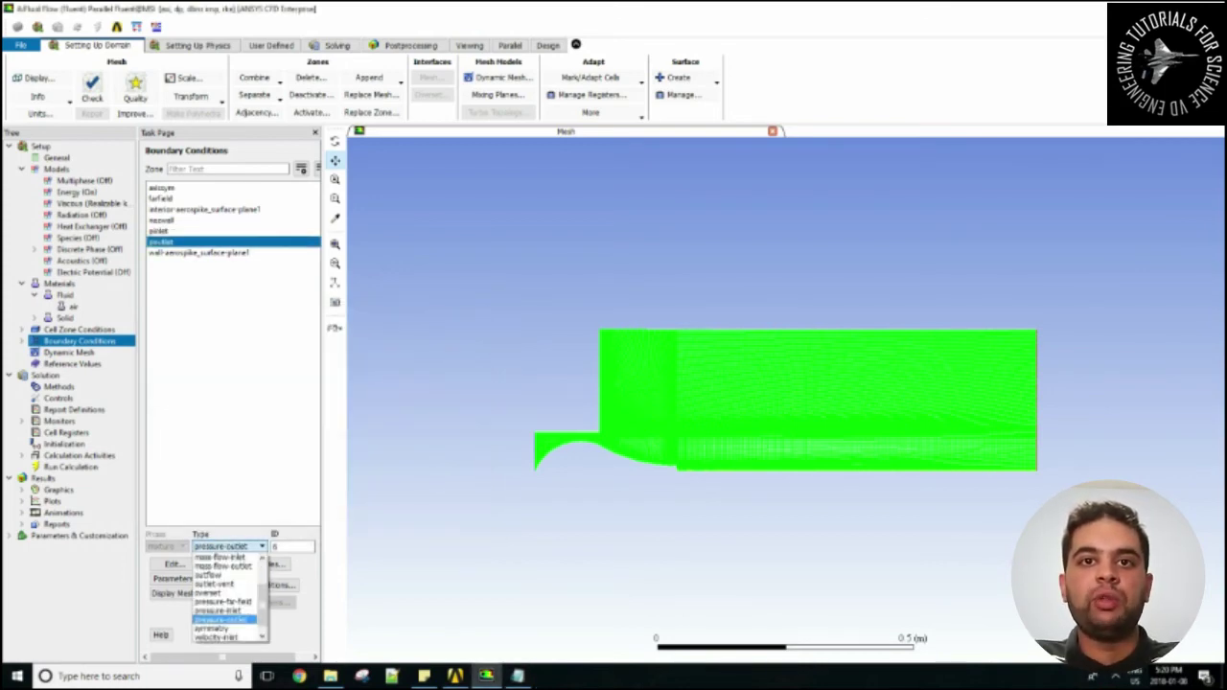
click(221, 619)
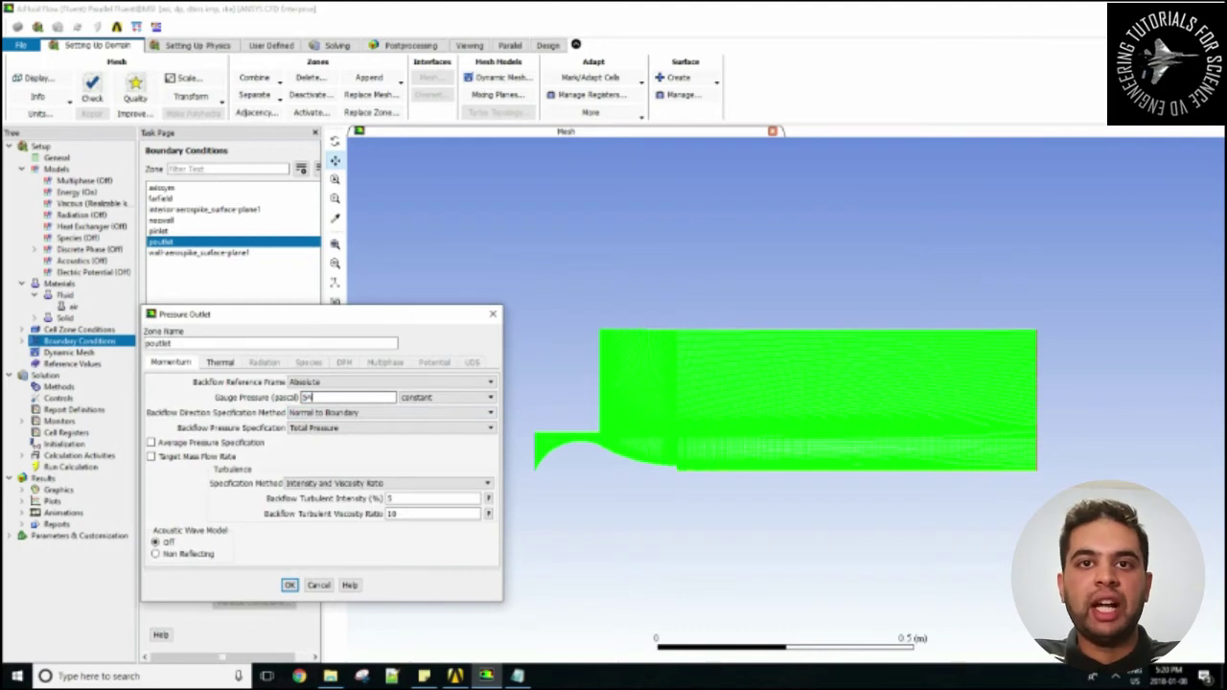
click(220, 362)
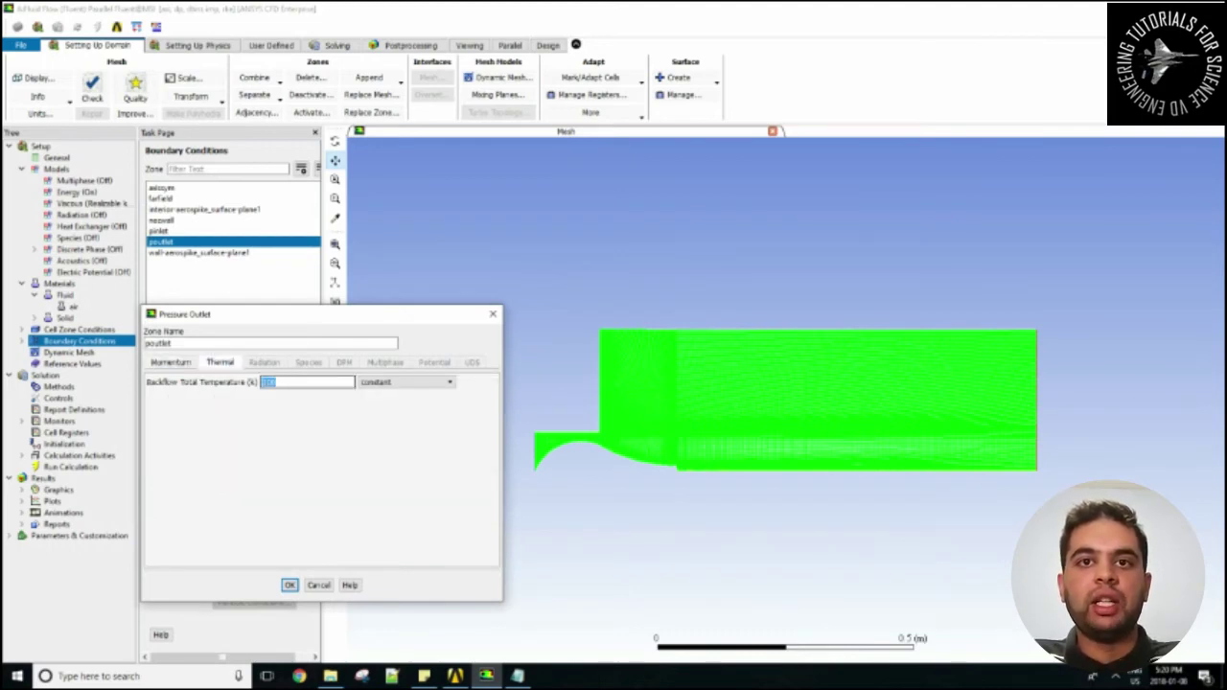
text(288)
key(Return)
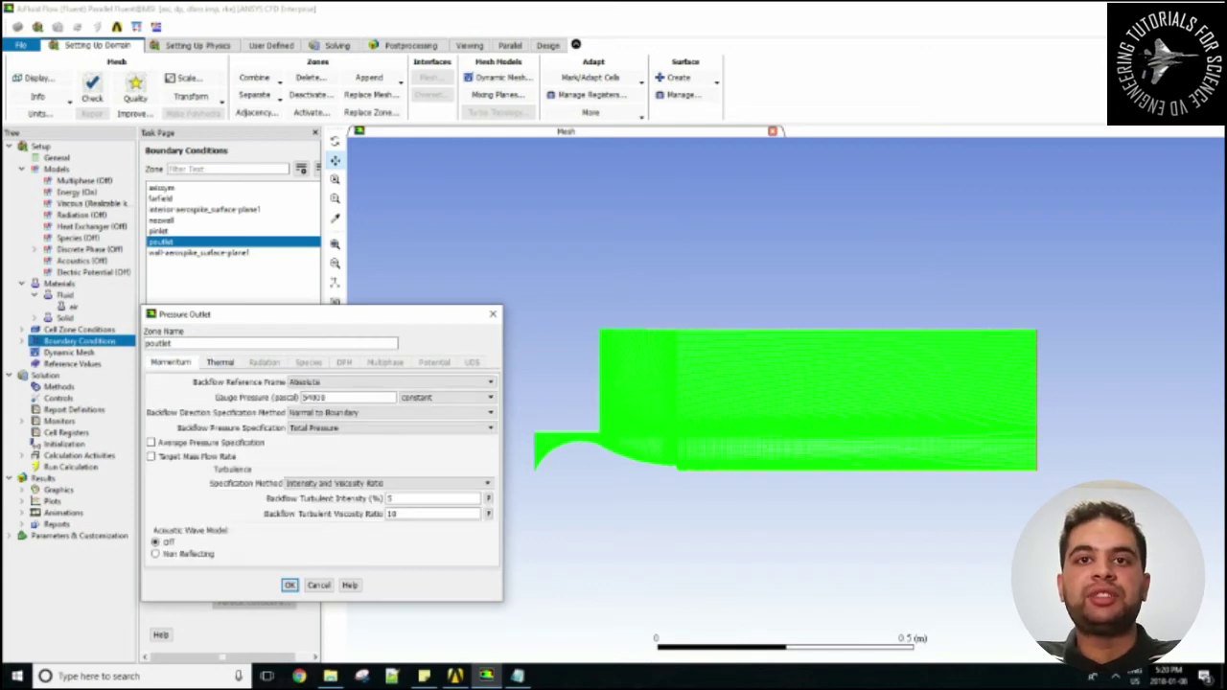
key(Return)
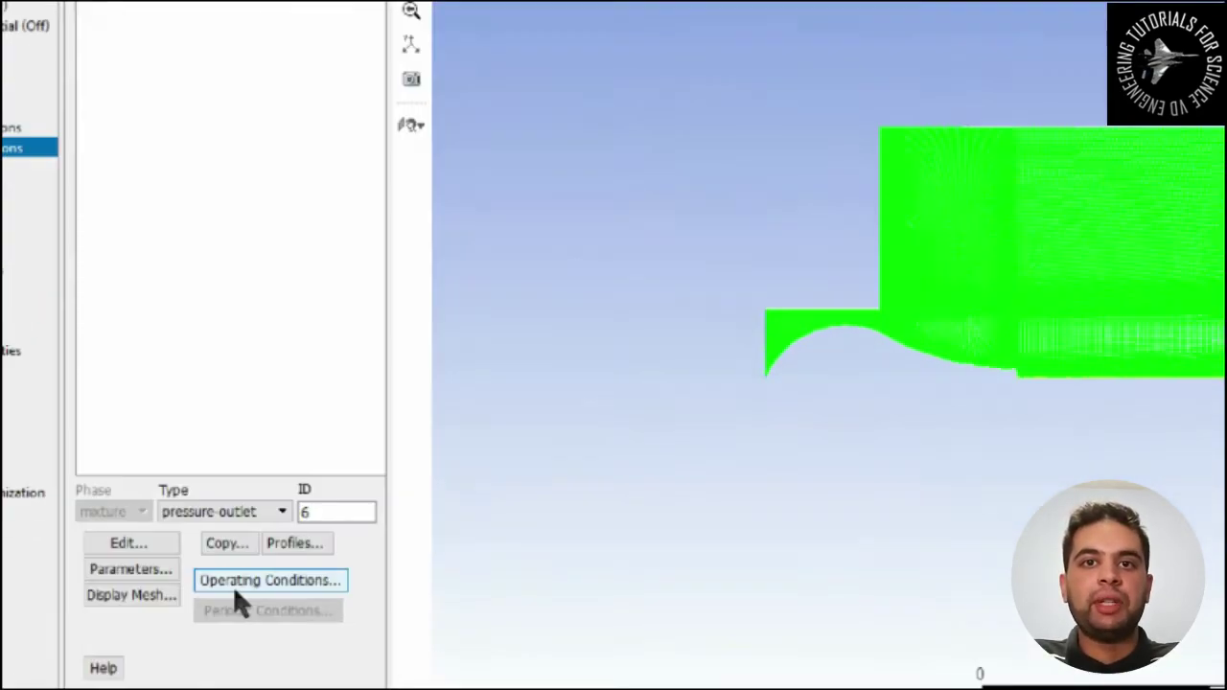
- Set the operating pressure to 0 Pa in the operating conditions
click(254, 584)
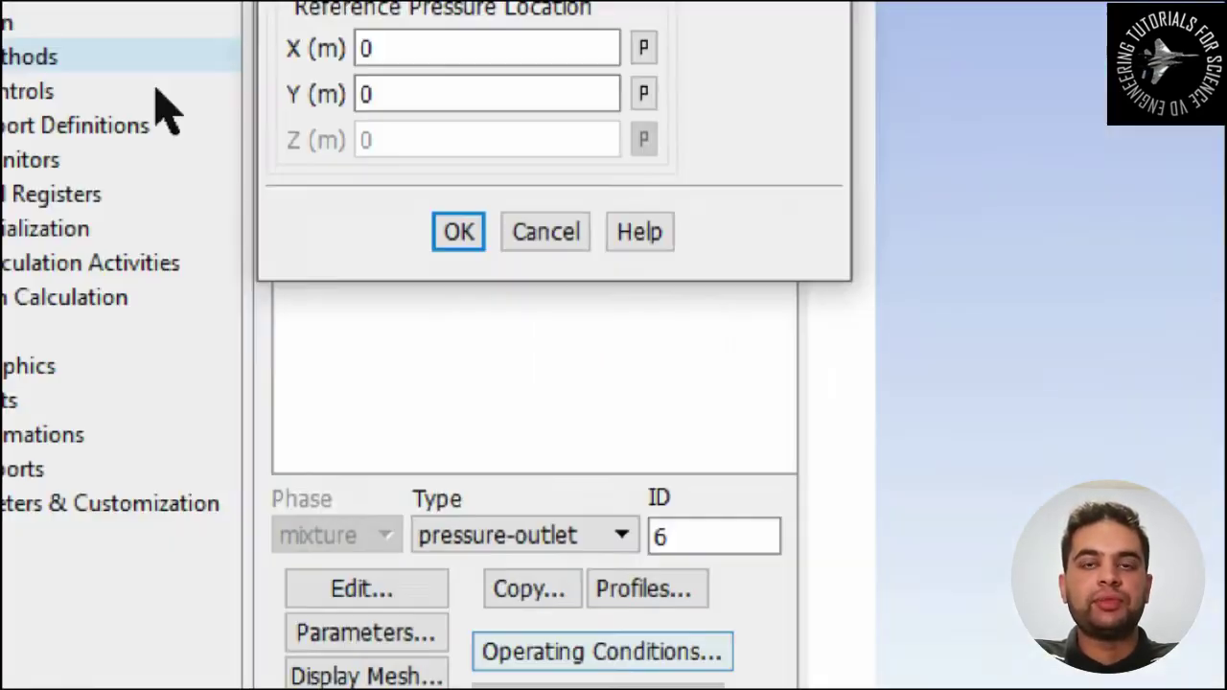
double_click(195, 350)
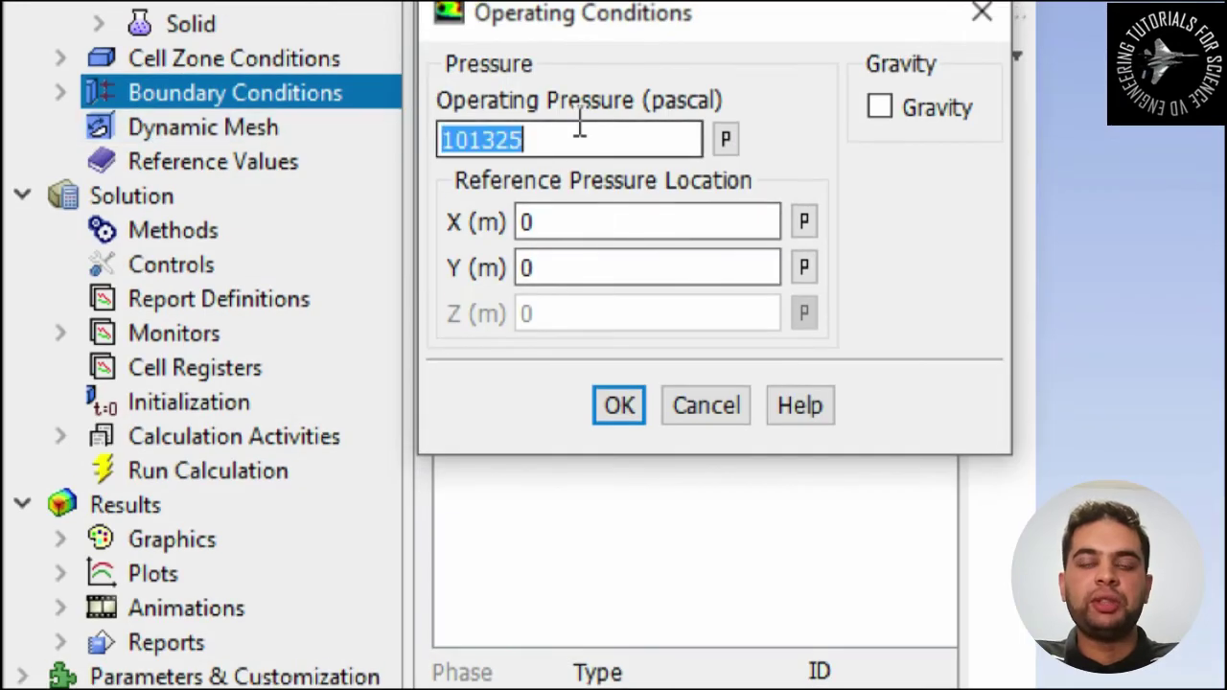
text(0)
click(618, 406)
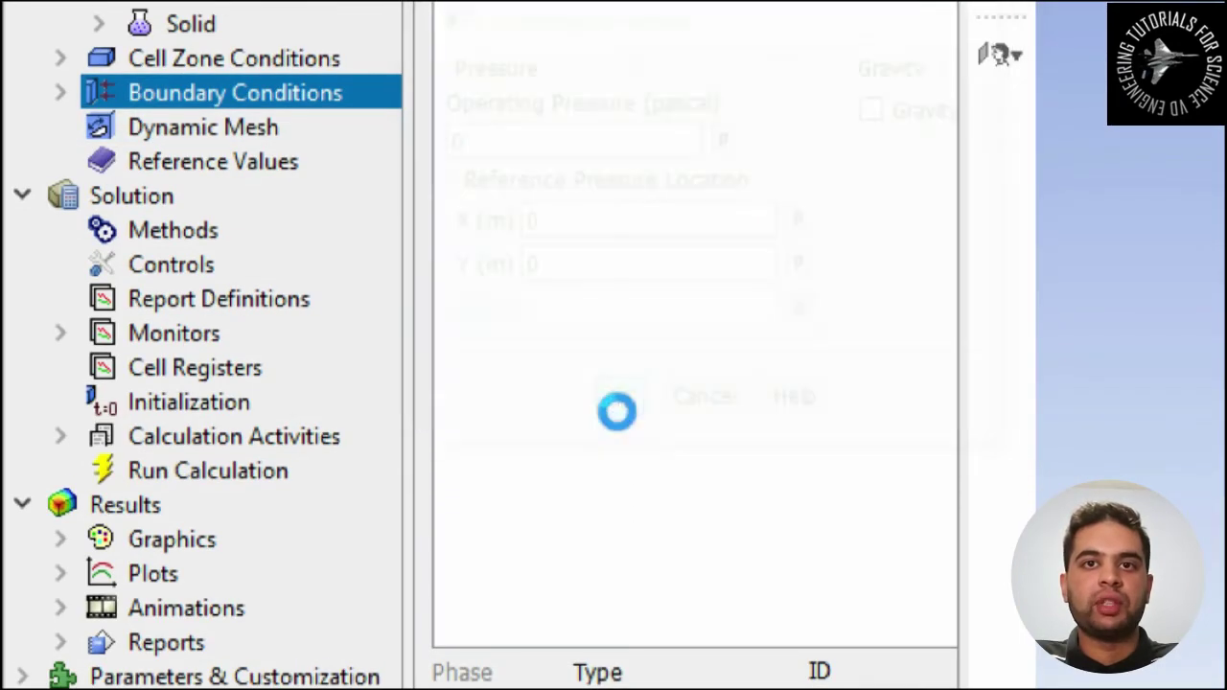
- Compute the reference values from the pinlet zone
click(134, 163)
click(942, 114)
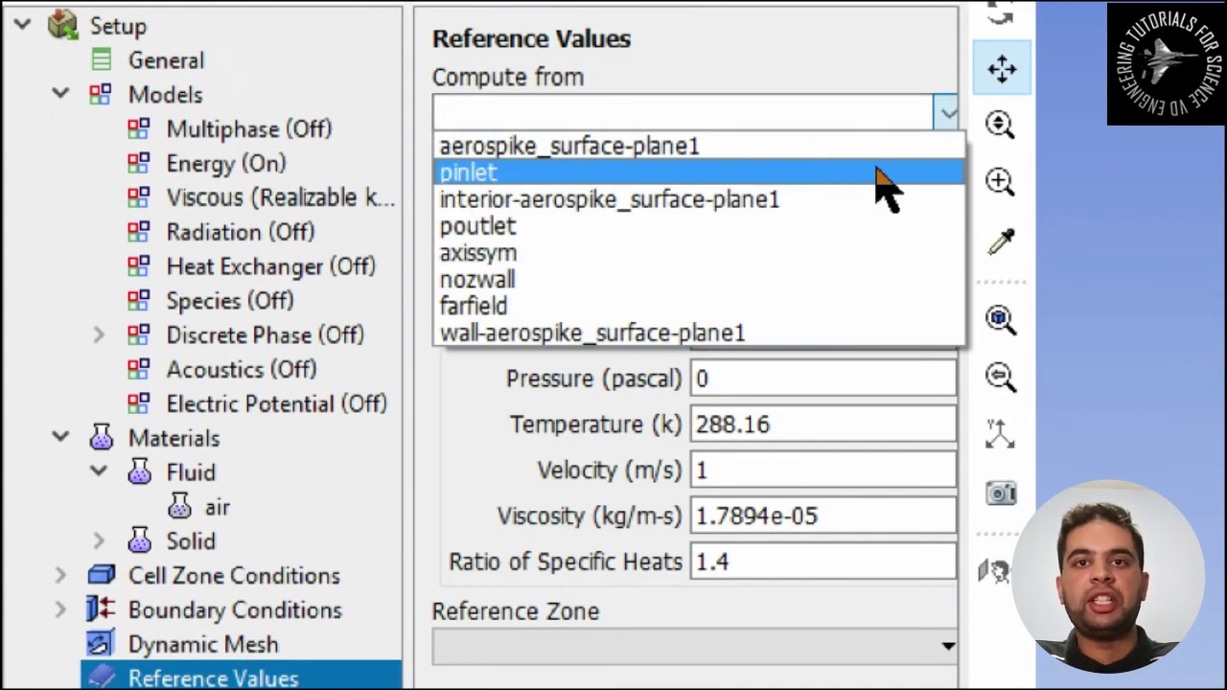
click(875, 170)
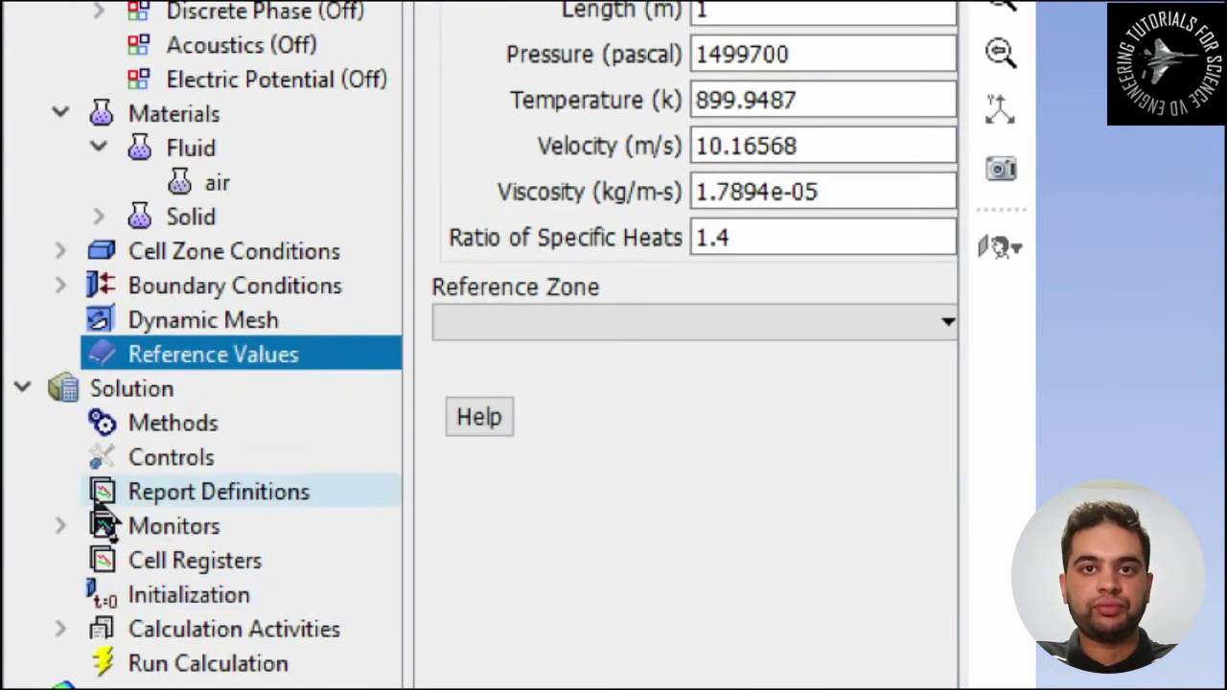
- Set the turbulent kinetic energy and turbulent dissipation rate discretization to Second Order Upwind
click(177, 423)
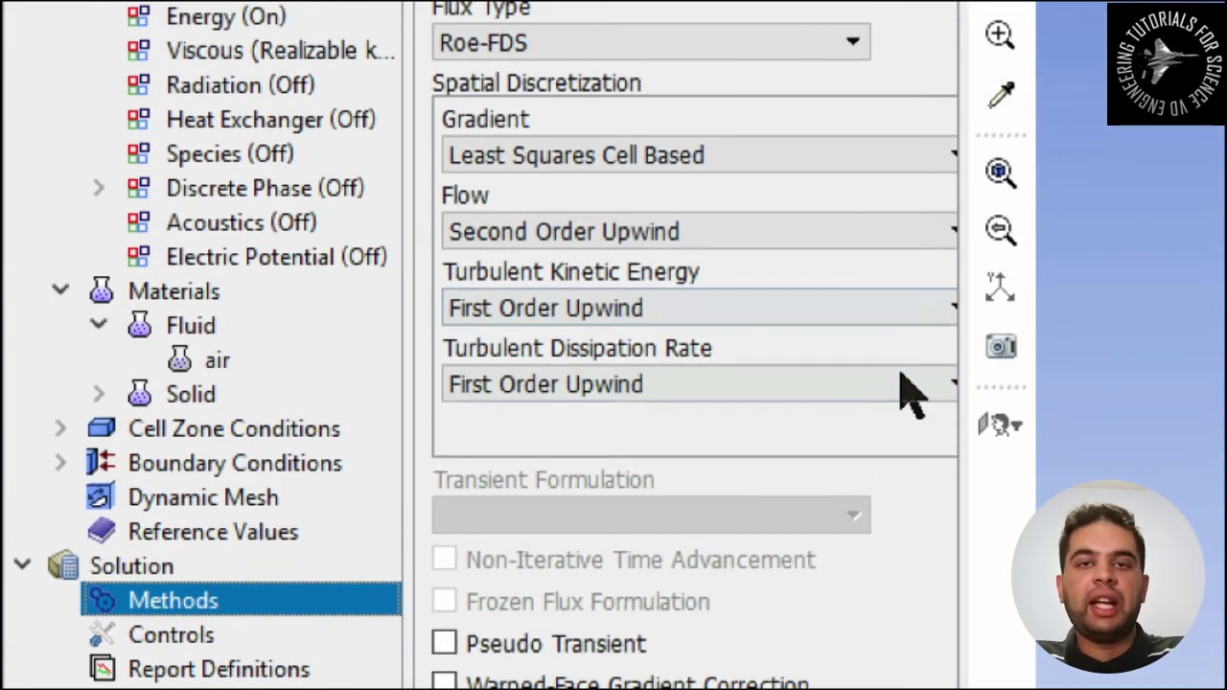
click(901, 309)
click(867, 367)
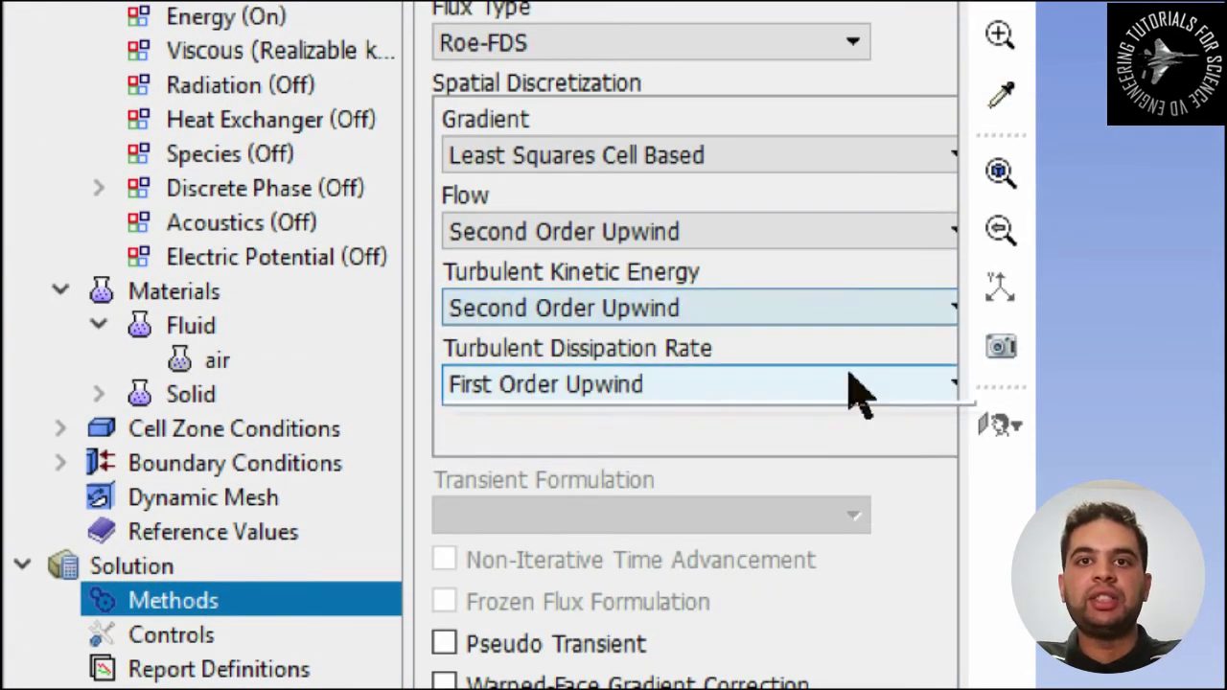
click(856, 384)
click(848, 441)
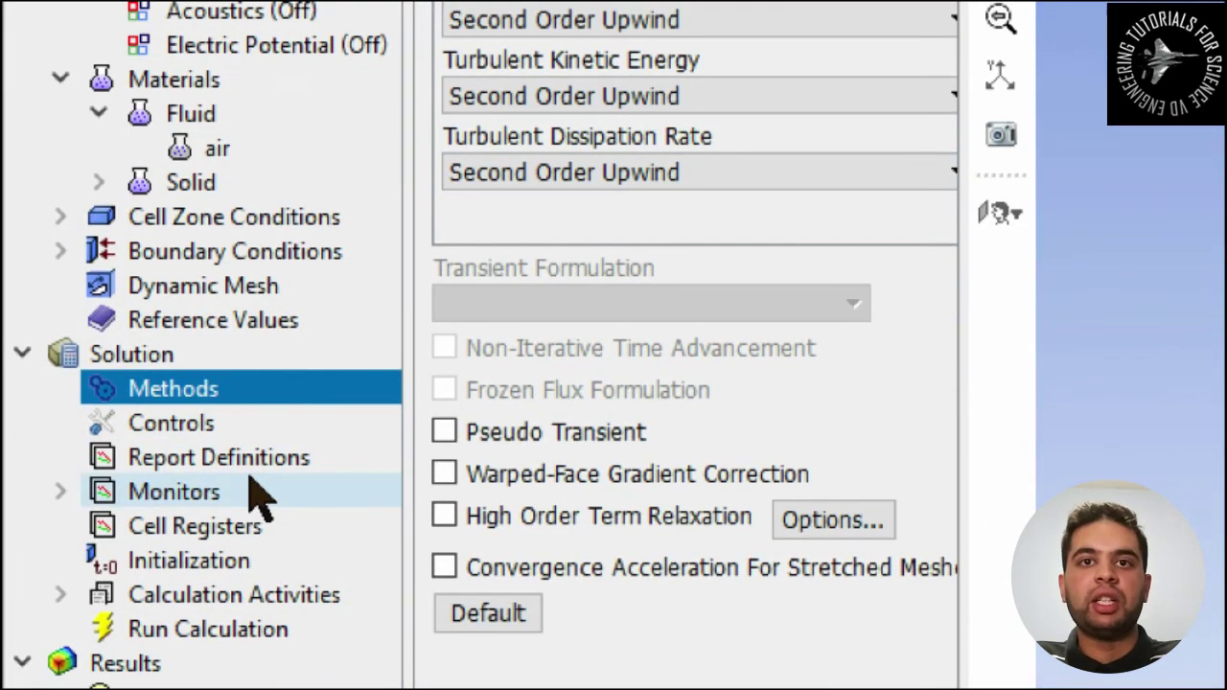
- Initialize the solution with Standard Initialization, computing the initial values from the inlet zone
click(215, 563)
click(569, 328)
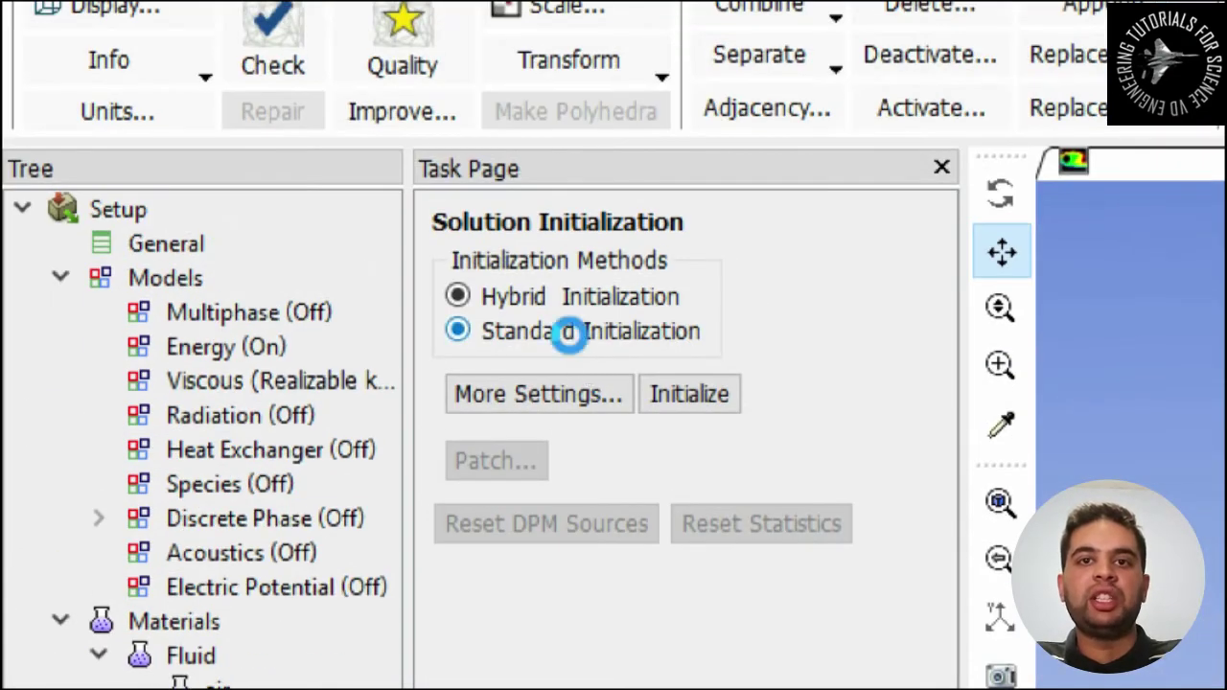
click(877, 416)
click(795, 477)
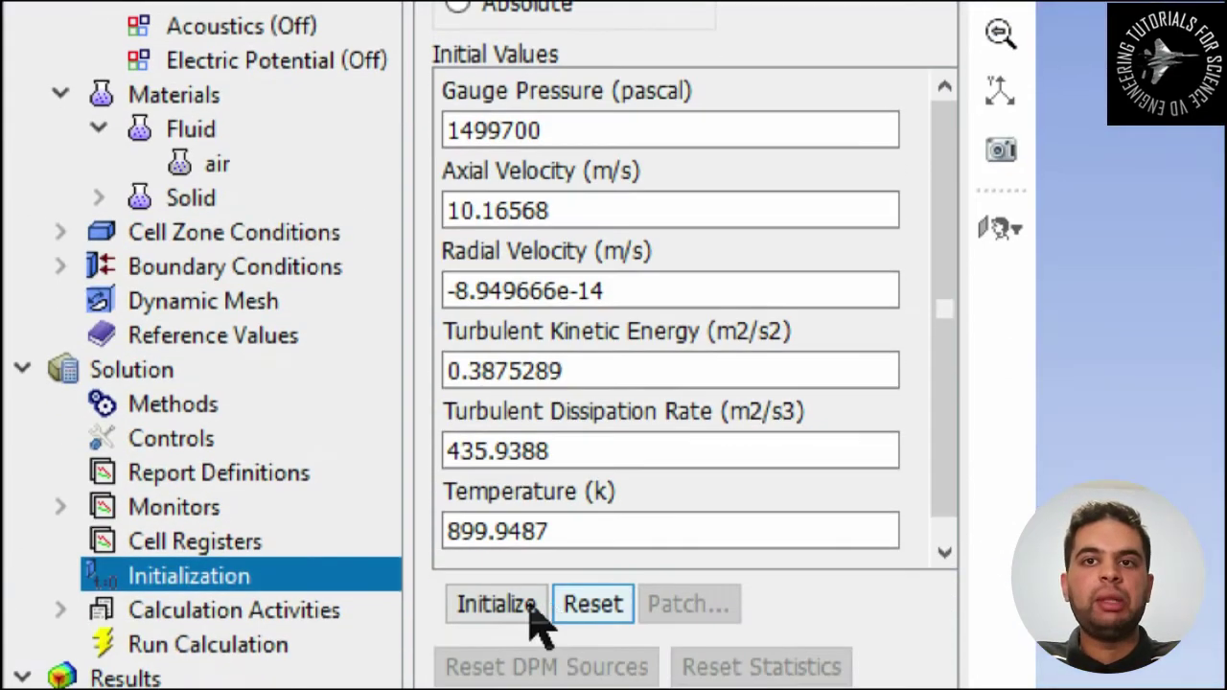
click(530, 614)
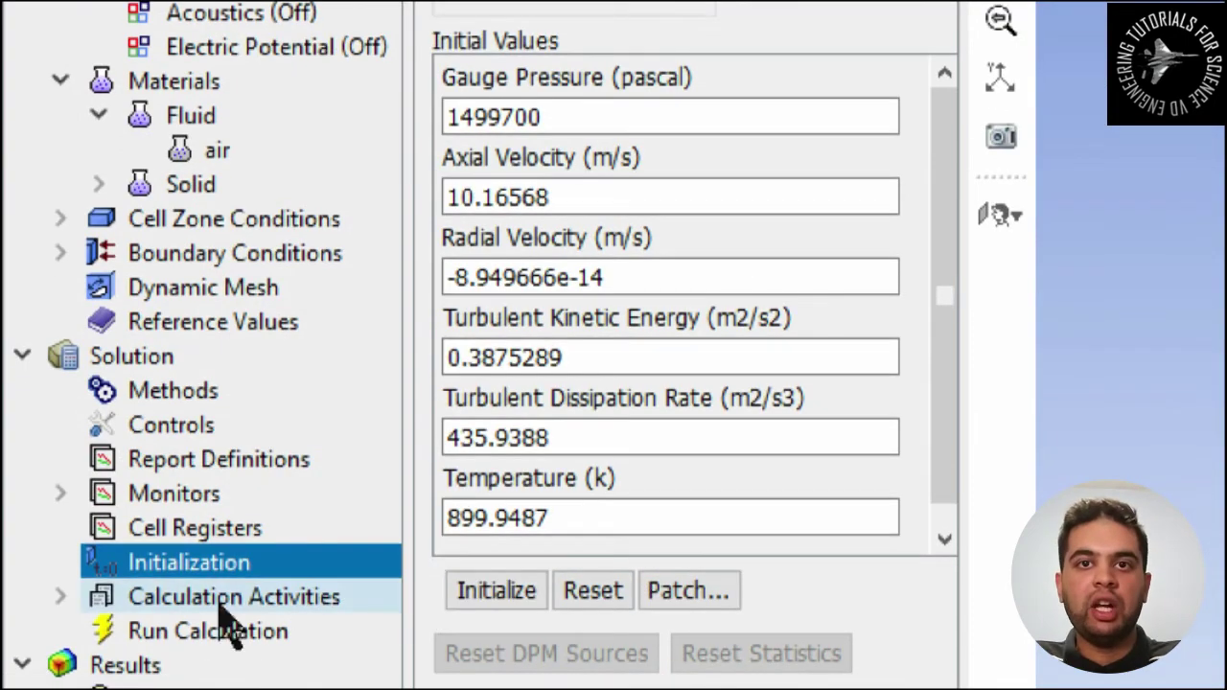
- Run a case check before the calculation and dismiss its mesh recommendation
click(216, 644)
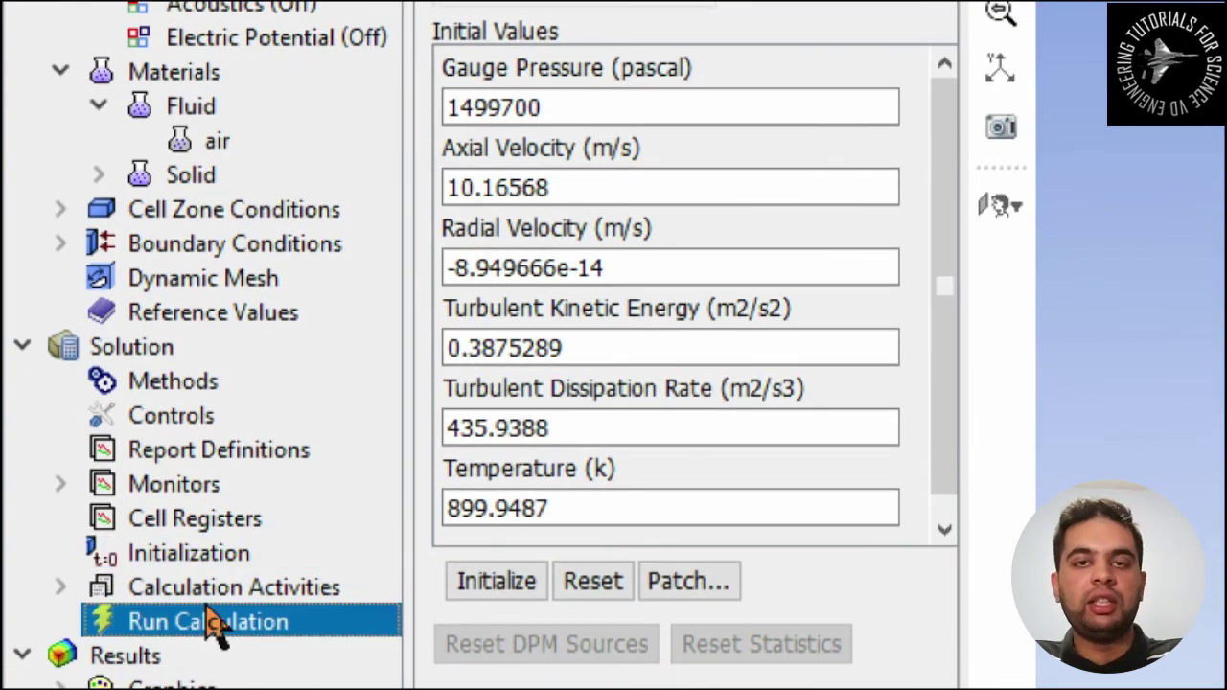
click(556, 260)
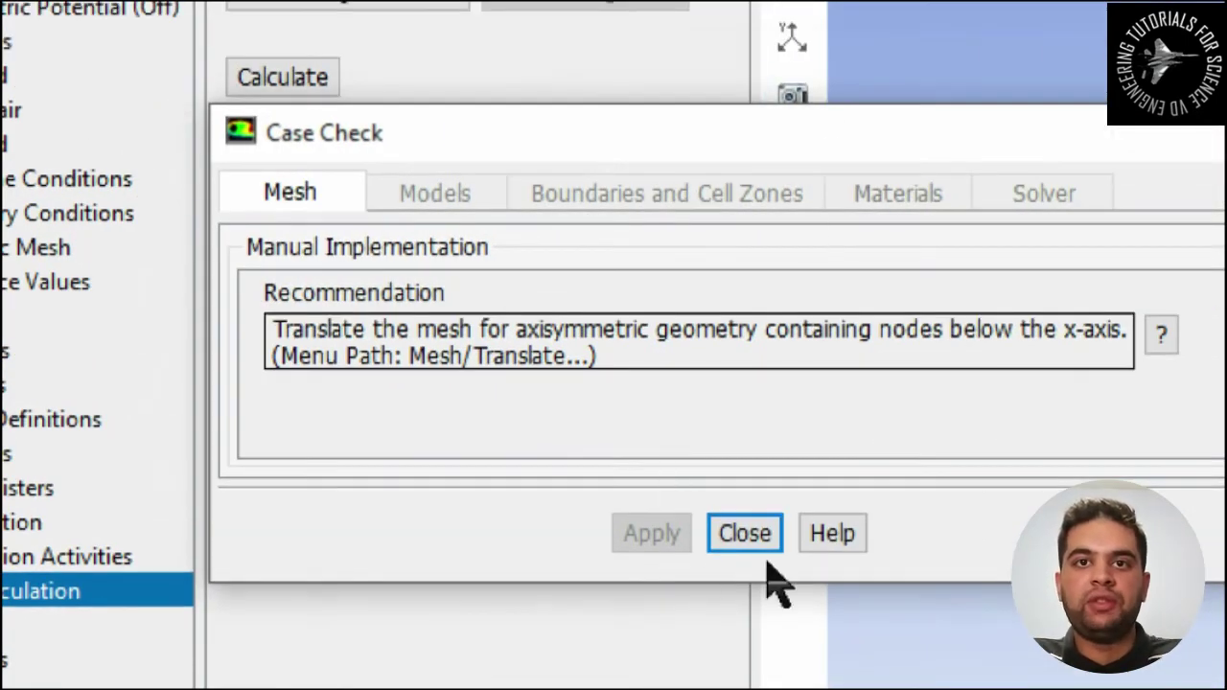
click(745, 486)
- Set the number of iterations to 1000 and start the calculation
double_click(275, 379)
text(1000)
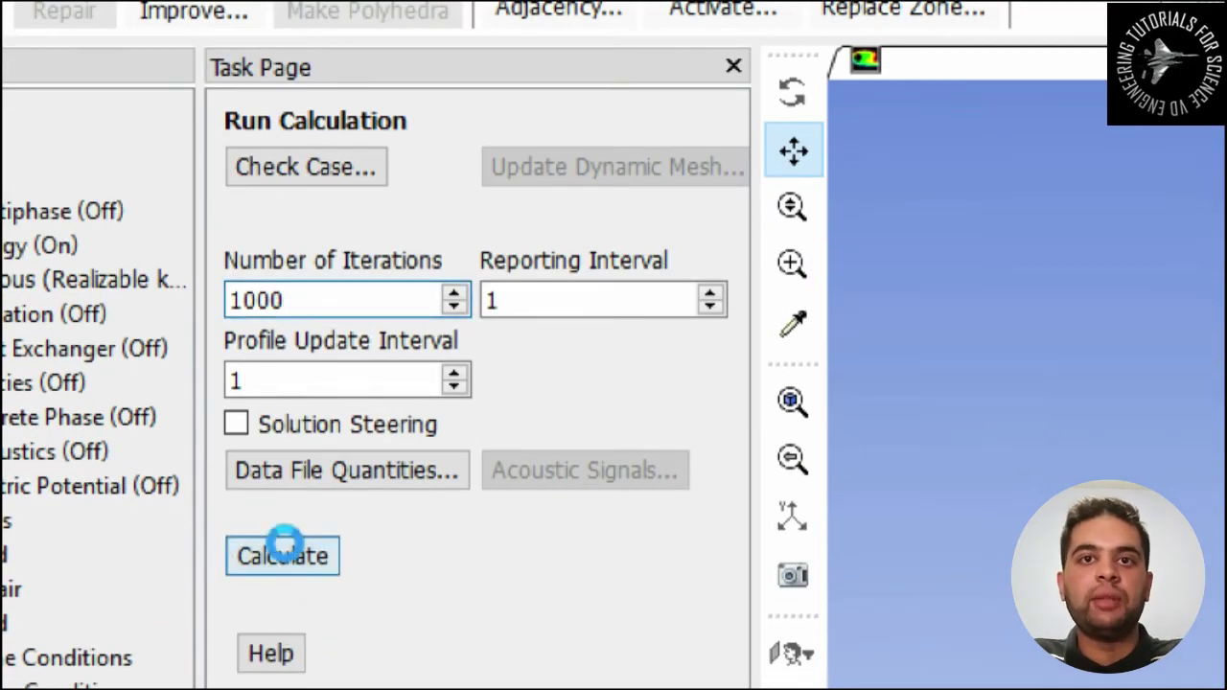
click(306, 628)
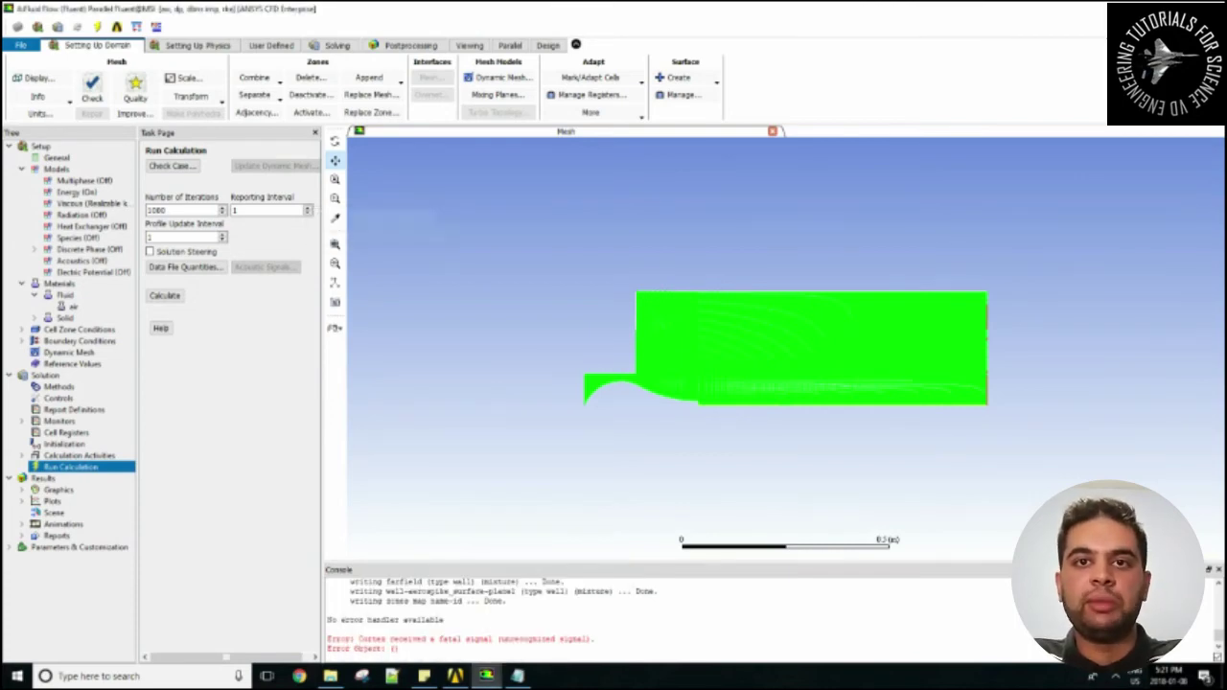
- Accept the data file quantities with only the standard quantities selected and start the calculation again
click(186, 267)
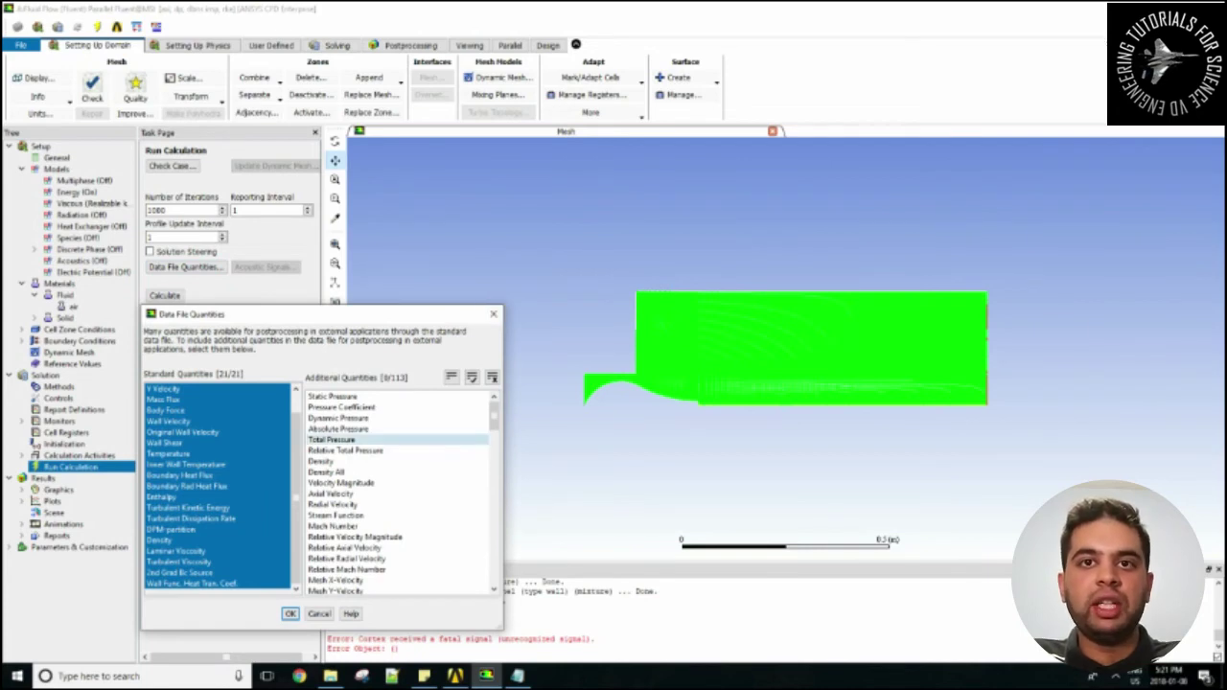
click(289, 614)
click(164, 295)
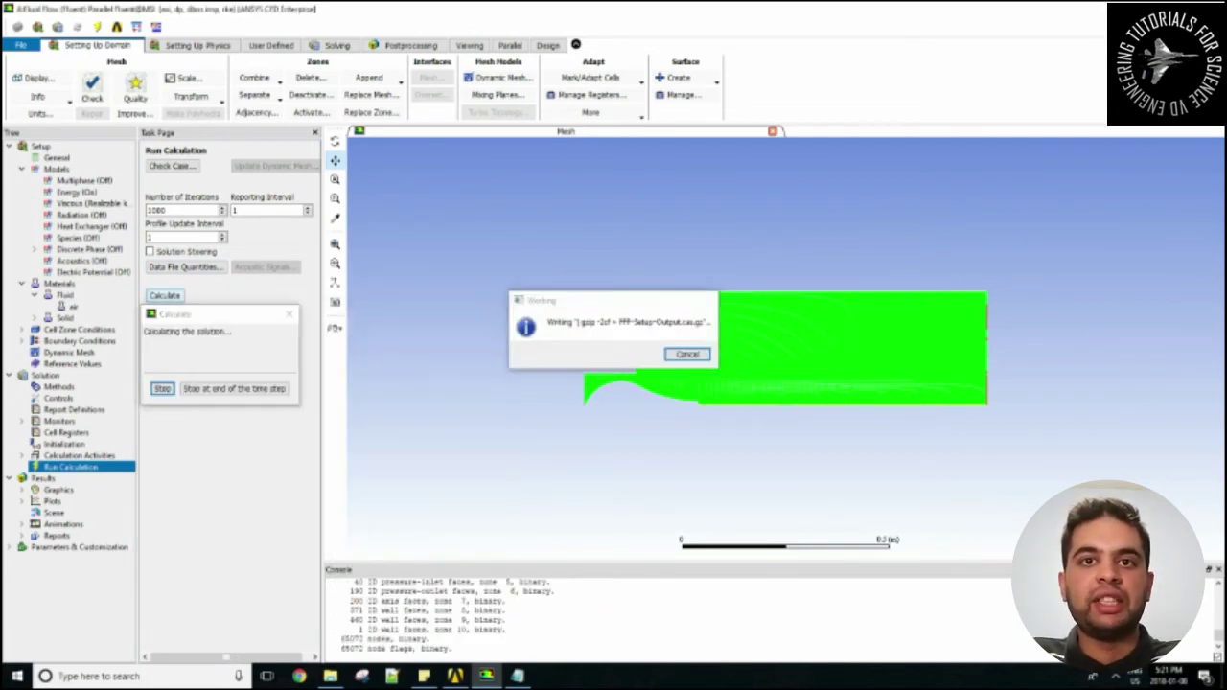